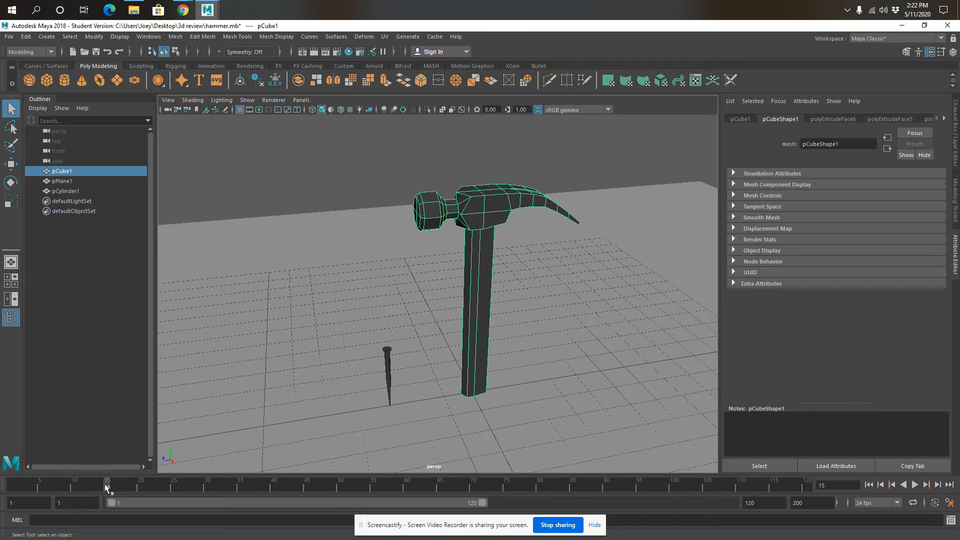
# Step: Delete the hammer's existing keyframe at frame 15
pyautogui.rightClick(106, 486)
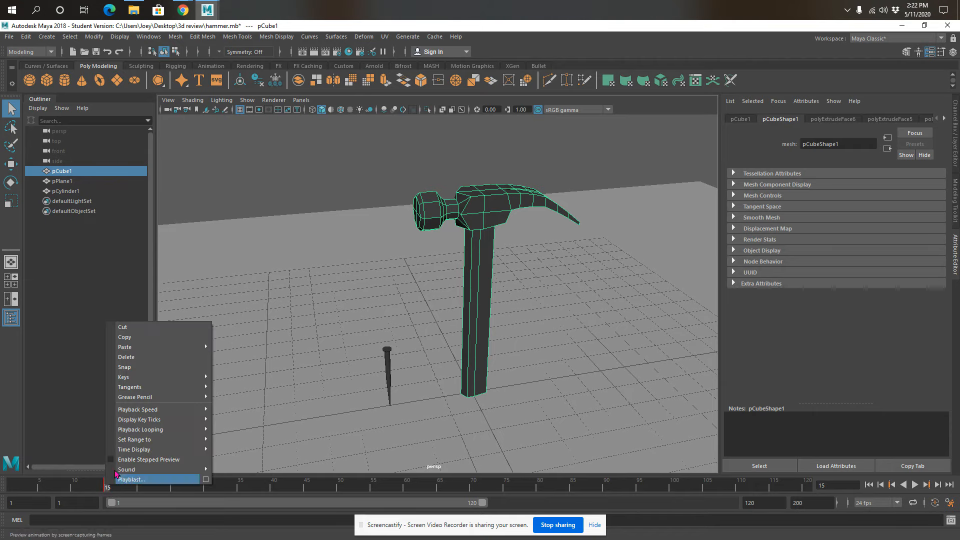
pyautogui.click(126, 364)
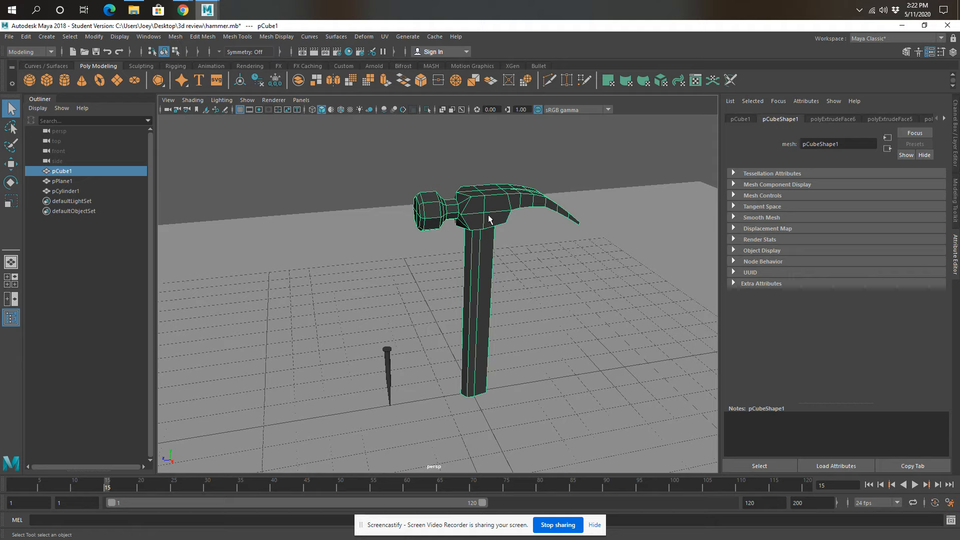
pyautogui.click(389, 370)
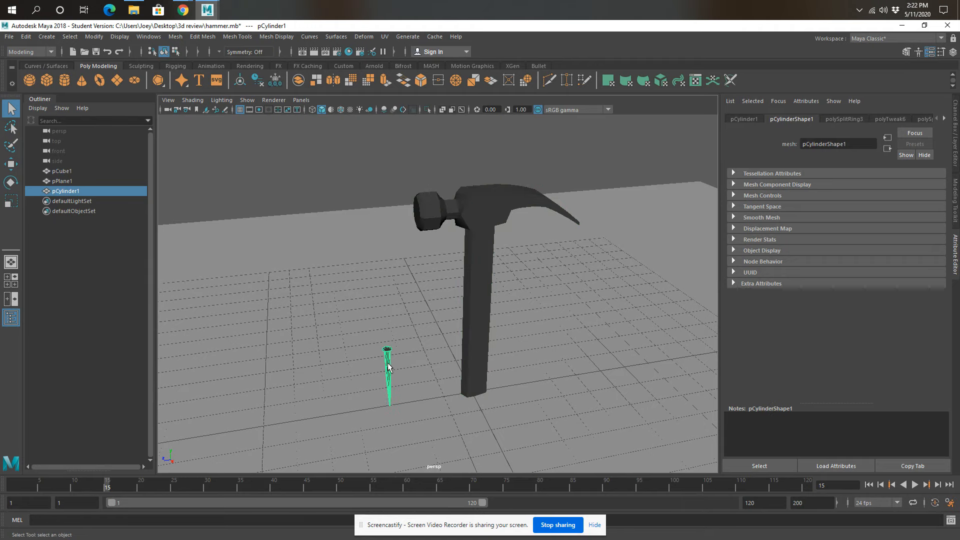
pyautogui.scroll(5, 397, 382)
pyautogui.keyDown('alt'); pyautogui.moveTo(399, 383); pyautogui.dragTo(436, 267, button='middle'); pyautogui.keyUp('alt')
pyautogui.moveTo(436, 267)
pyautogui.keyDown('alt'); pyautogui.mouseDown()
pyautogui.moveTo(379, 274)
pyautogui.moveTo(403, 266)
pyautogui.moveTo(430, 281)
pyautogui.moveTo(421, 269)
pyautogui.mouseUp(); pyautogui.keyUp('alt')
pyautogui.keyDown('alt'); pyautogui.moveTo(421, 269); pyautogui.dragTo(383, 321, button='middle'); pyautogui.keyUp('alt')
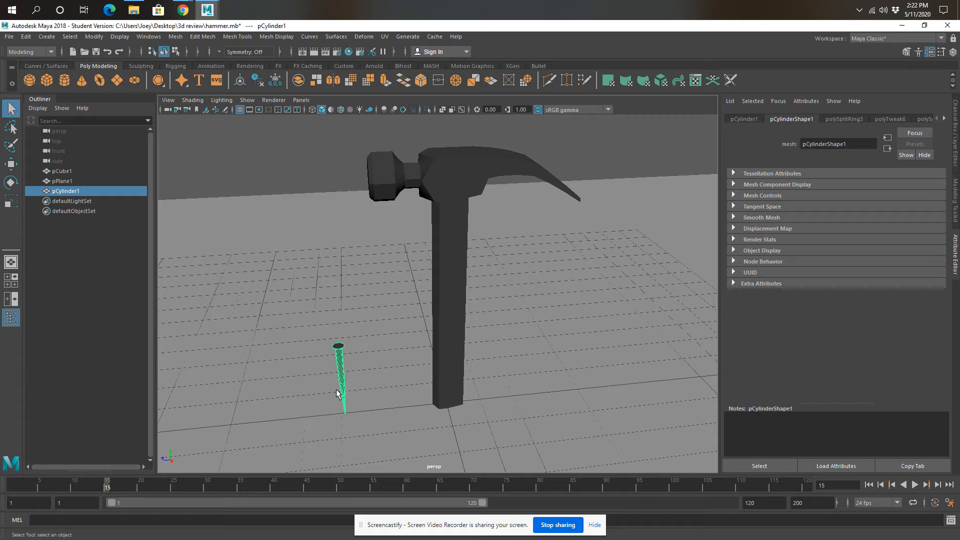
# Step: Try rotating the hammer about the pivot in its head, undoing the rotation
pyautogui.click(450, 263)
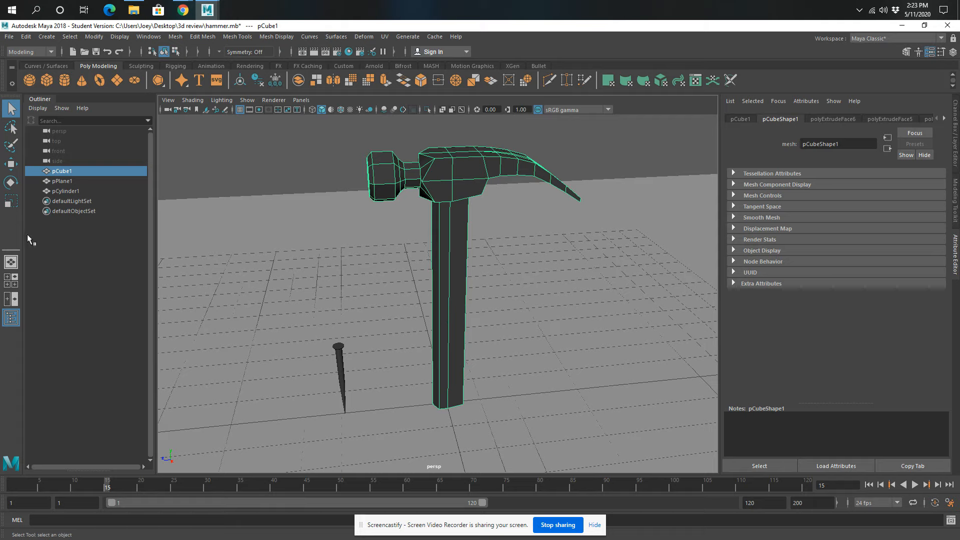
pyautogui.click(11, 182)
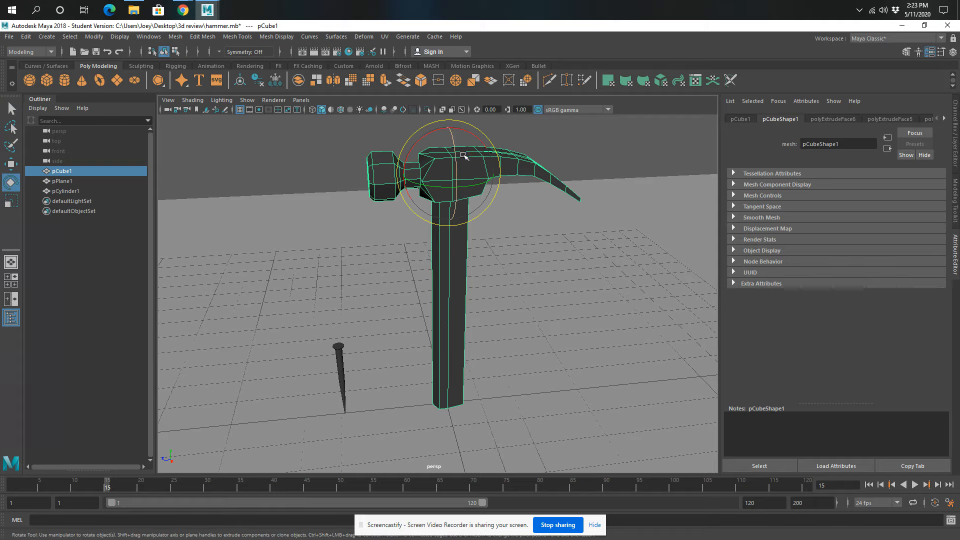
pyautogui.moveTo(420, 143); pyautogui.dragTo(405, 177)
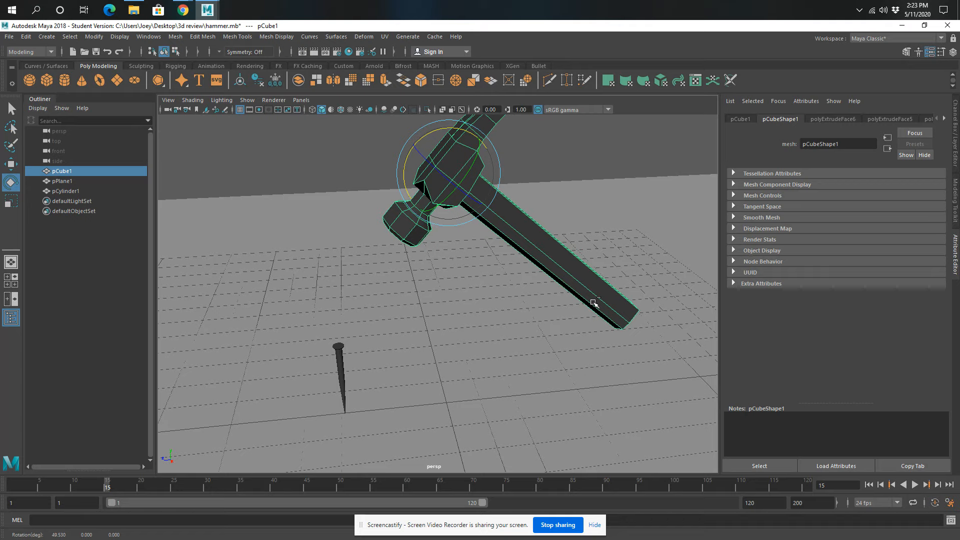
pyautogui.hotkey('ctrl', 'z')
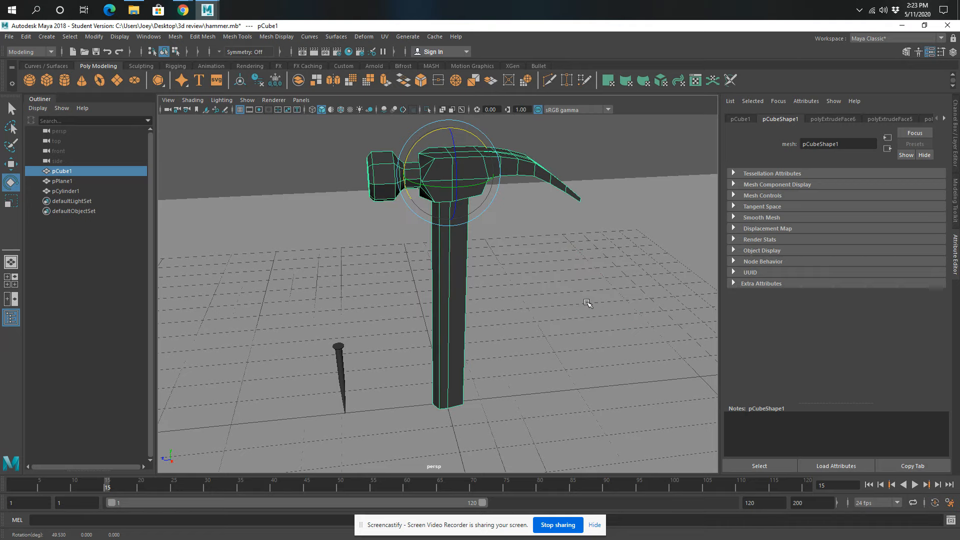
# Step: Move the hammer's pivot point down to the bottom end of the handle, aligning it in the front view
pyautogui.press('d')
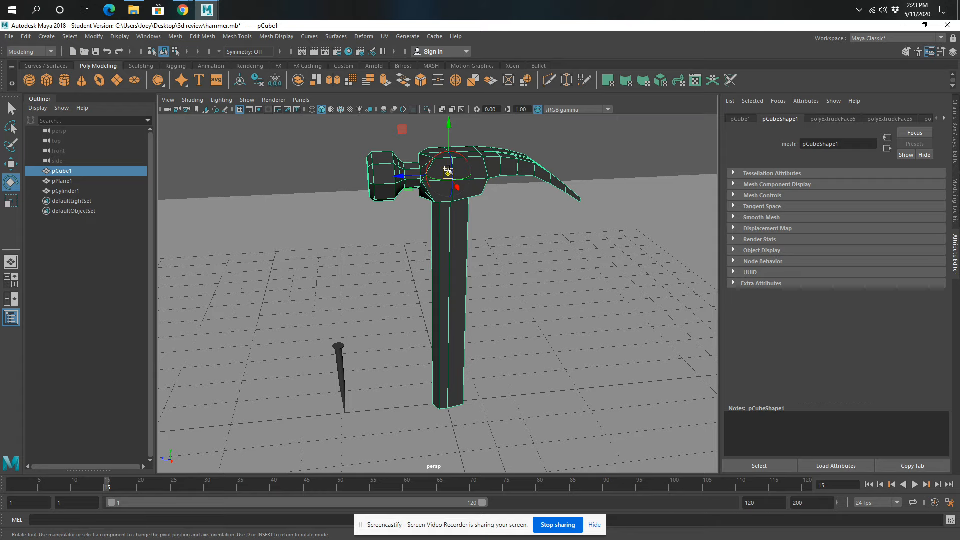
pyautogui.moveTo(448, 133); pyautogui.dragTo(449, 367)
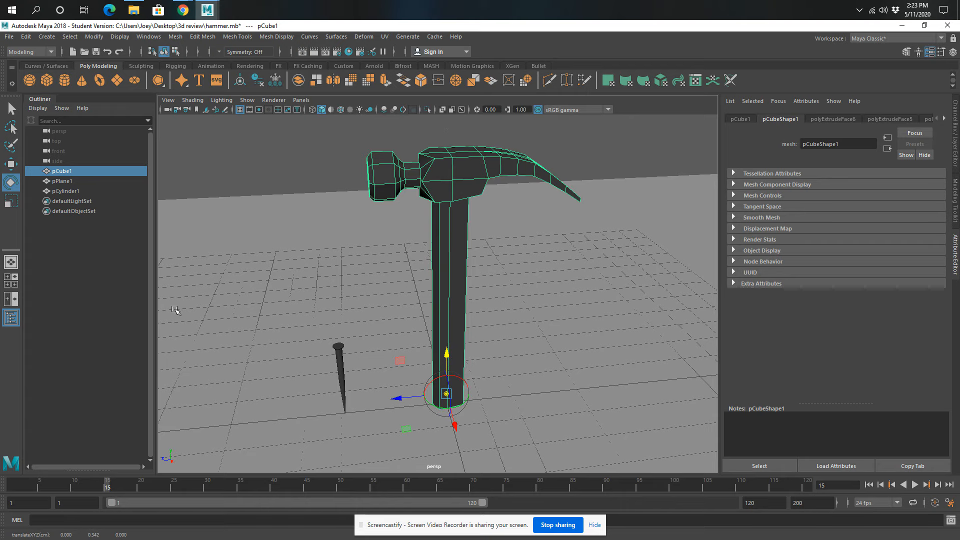
pyautogui.click(14, 280)
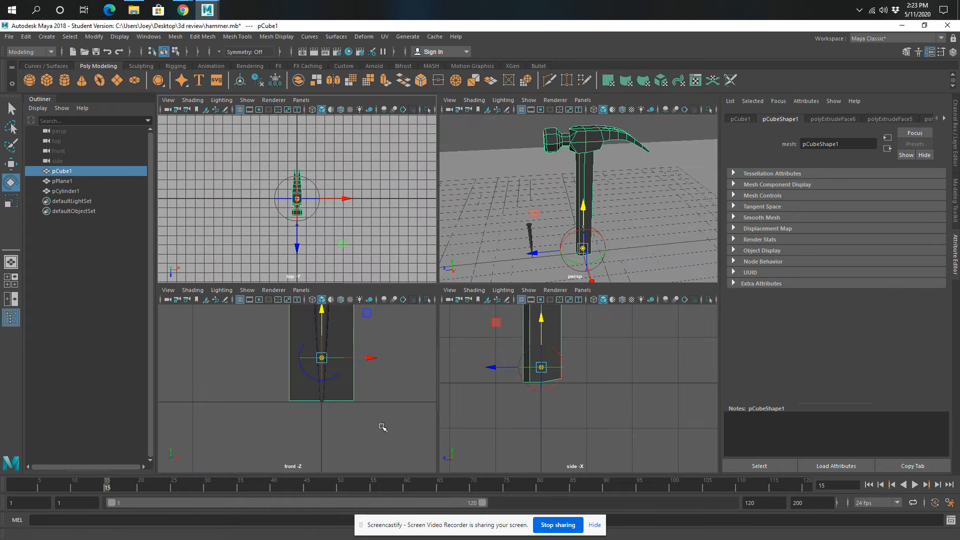
pyautogui.moveTo(322, 322); pyautogui.dragTo(323, 365)
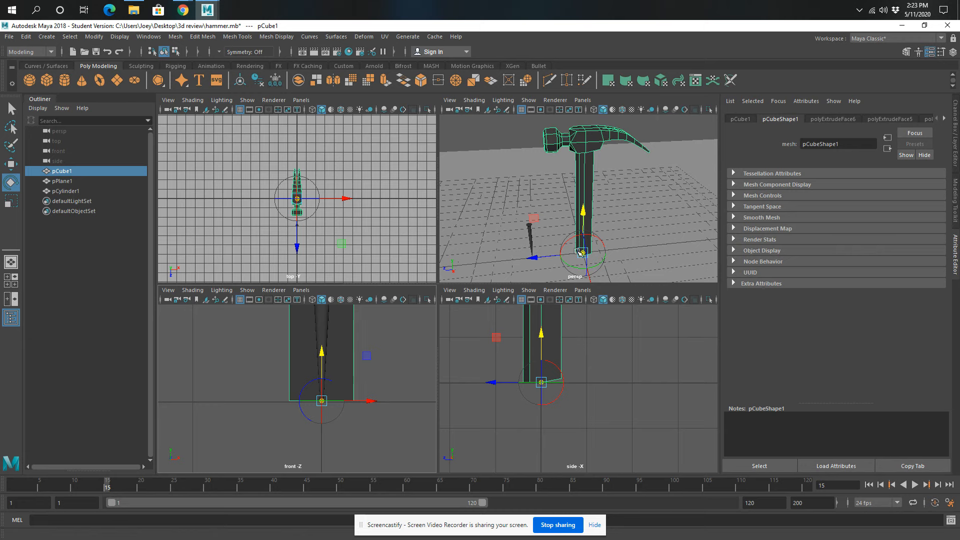
pyautogui.press('space')
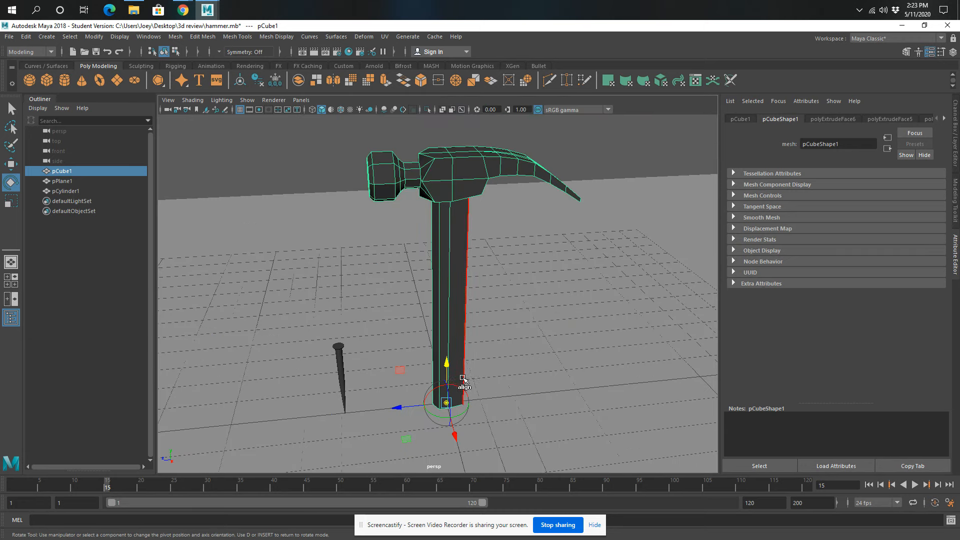
pyautogui.press('d')
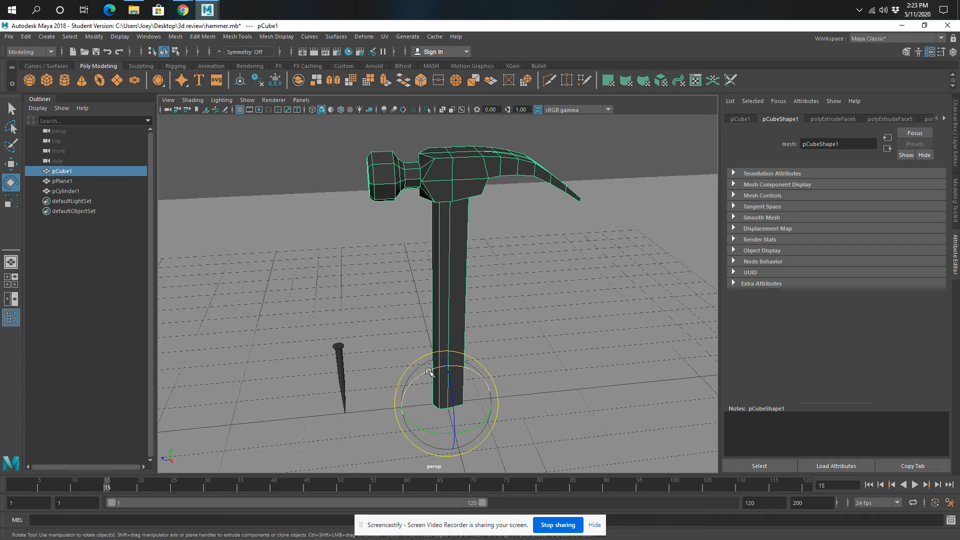
# Step: Rotate the hammer until its handle is roughly horizontal and move it so the striking head sits over the nail
pyautogui.moveTo(429, 372); pyautogui.dragTo(593, 265)
pyautogui.press('w')
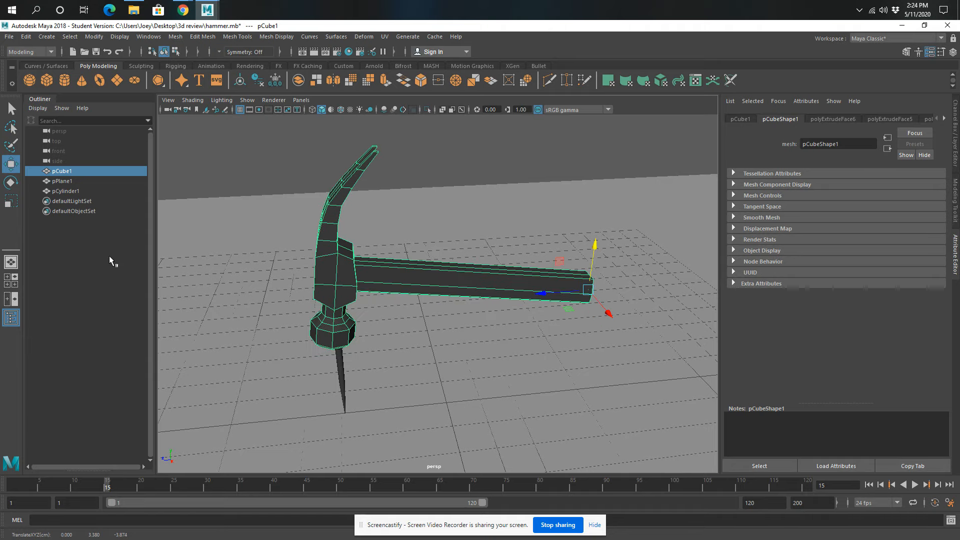
# Step: Adjust the hammer's height and Z position over the nail head, using the front and side views as reference
pyautogui.click(18, 279)
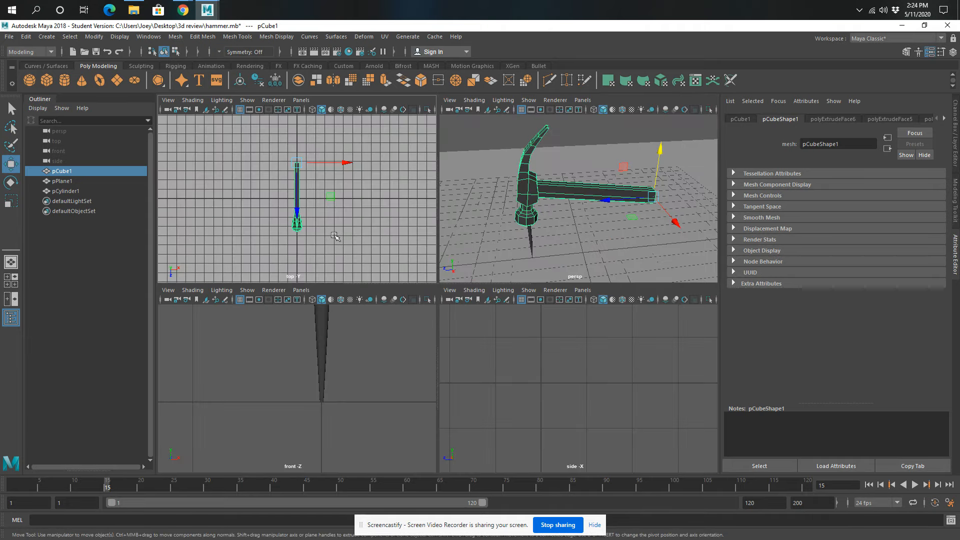
pyautogui.moveTo(351, 337)
pyautogui.mouseDown(button='middle')
pyautogui.moveTo(350, 467)
pyautogui.moveTo(357, 376)
pyautogui.moveTo(348, 453)
pyautogui.mouseUp(button='middle')
pyautogui.keyDown('alt'); pyautogui.moveTo(353, 362); pyautogui.dragTo(345, 417, button='middle'); pyautogui.keyUp('alt')
pyautogui.moveTo(656, 178); pyautogui.dragTo(656, 174)
pyautogui.scroll(-8, 595, 403)
pyautogui.scroll(10, 594, 403)
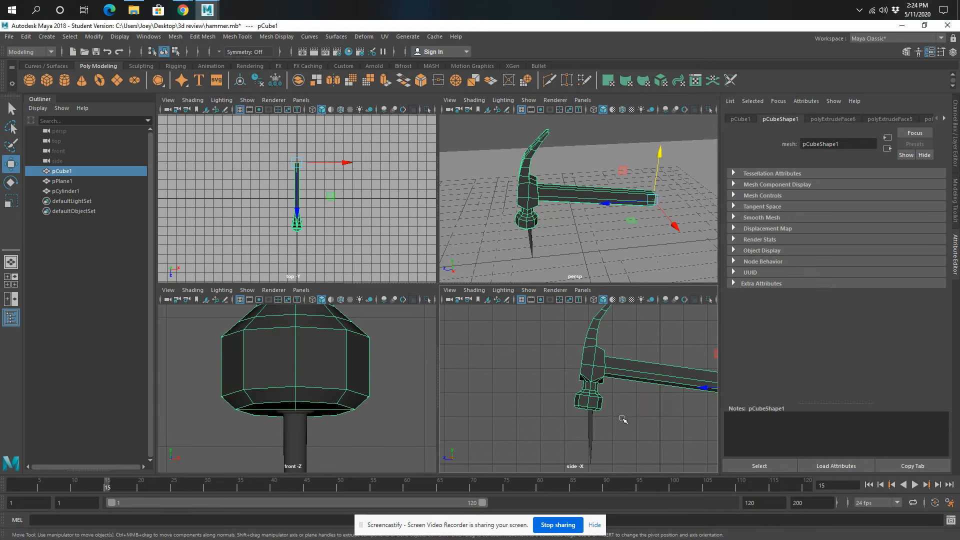
pyautogui.scroll(4, 600, 413)
pyautogui.keyDown('alt'); pyautogui.moveTo(606, 410); pyautogui.dragTo(557, 293, button='middle'); pyautogui.keyUp('alt')
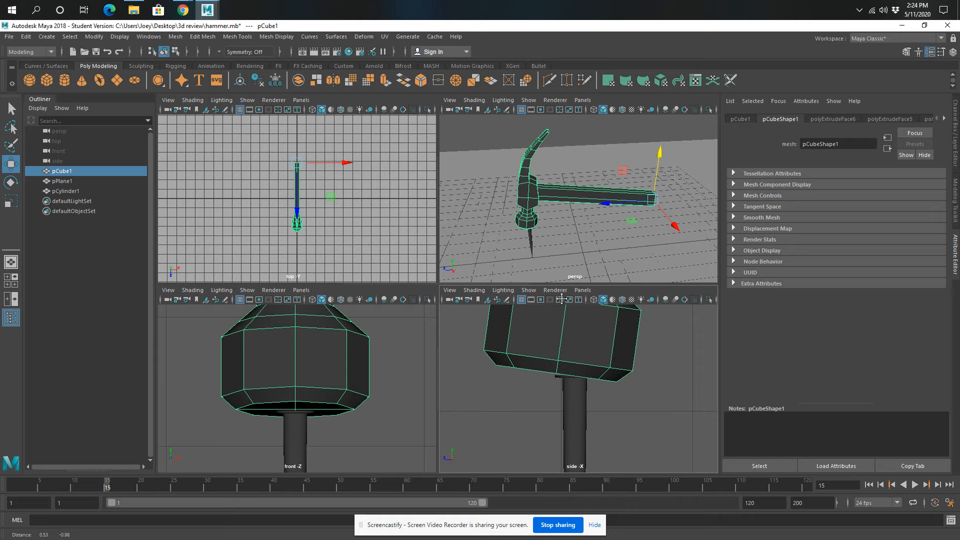
pyautogui.moveTo(631, 203); pyautogui.dragTo(638, 203)
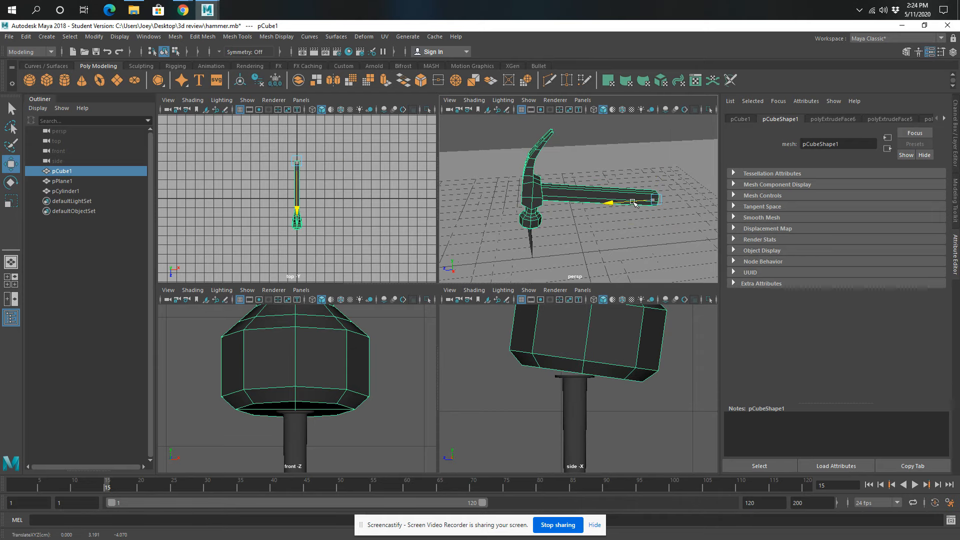
# Step: Rotate the hammer to about 89° on X and reposition it so its striking face rests flat on the nail head
pyautogui.click(10, 183)
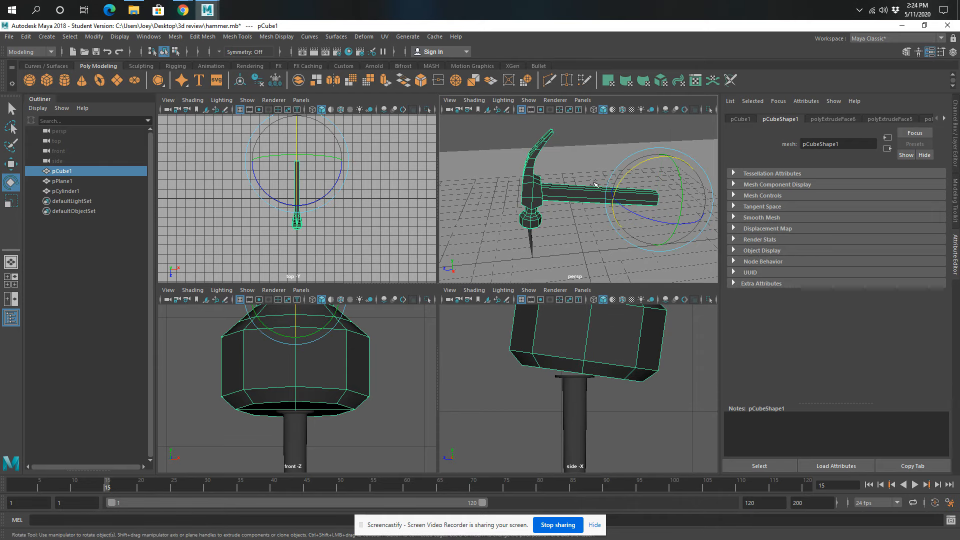
pyautogui.moveTo(631, 180); pyautogui.dragTo(657, 171)
pyautogui.click(10, 163)
pyautogui.click(658, 171)
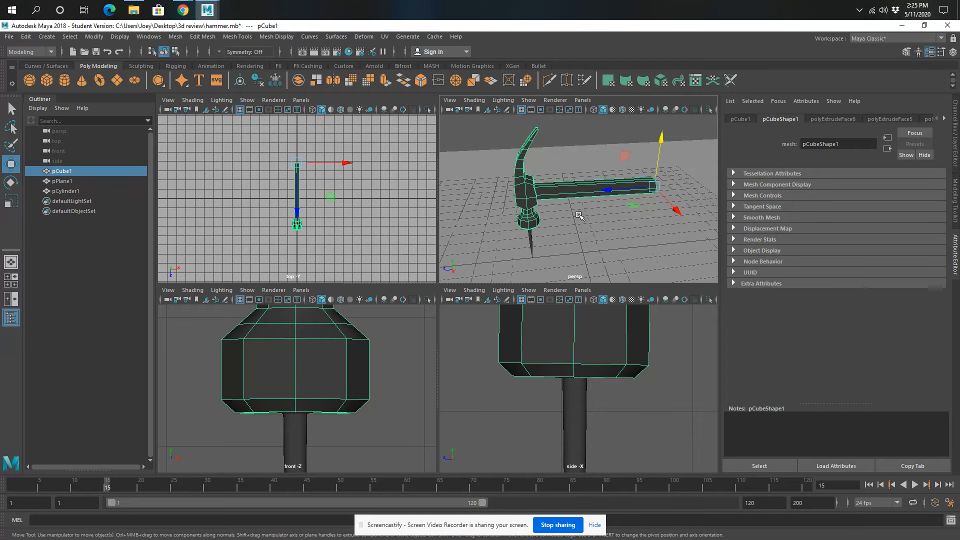
pyautogui.press('space')
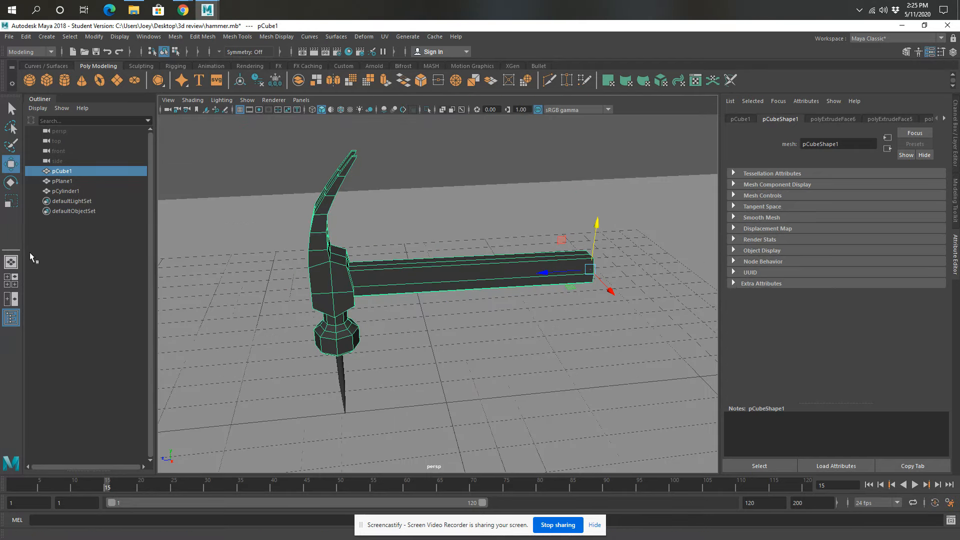
pyautogui.press('space')
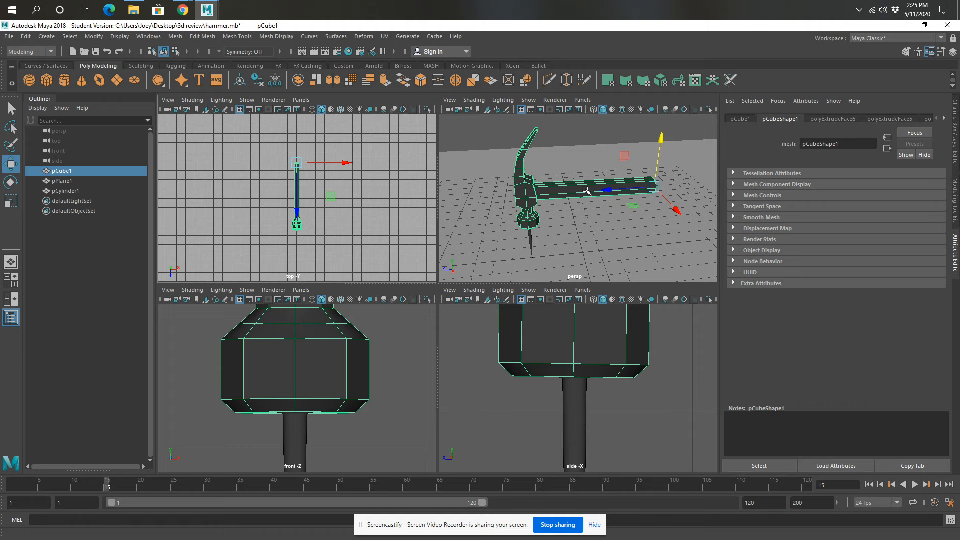
pyautogui.press('space')
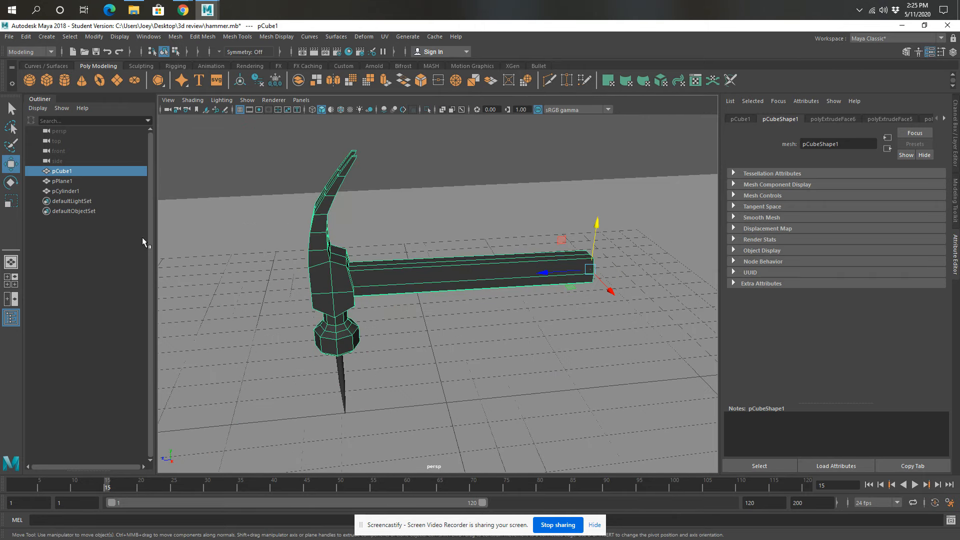
# Step: Show the hammer's transform attributes and set the animation end time to frame 240
pyautogui.click(11, 181)
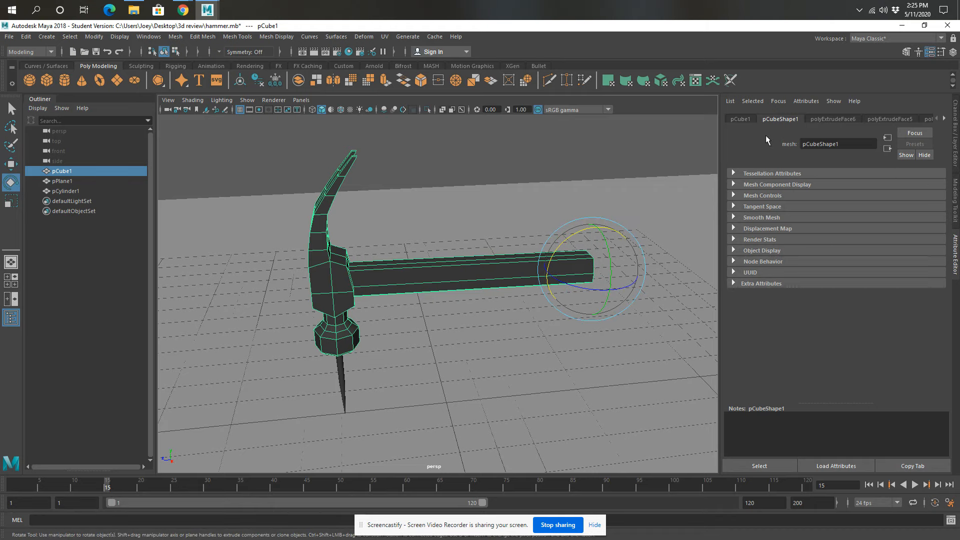
pyautogui.click(739, 119)
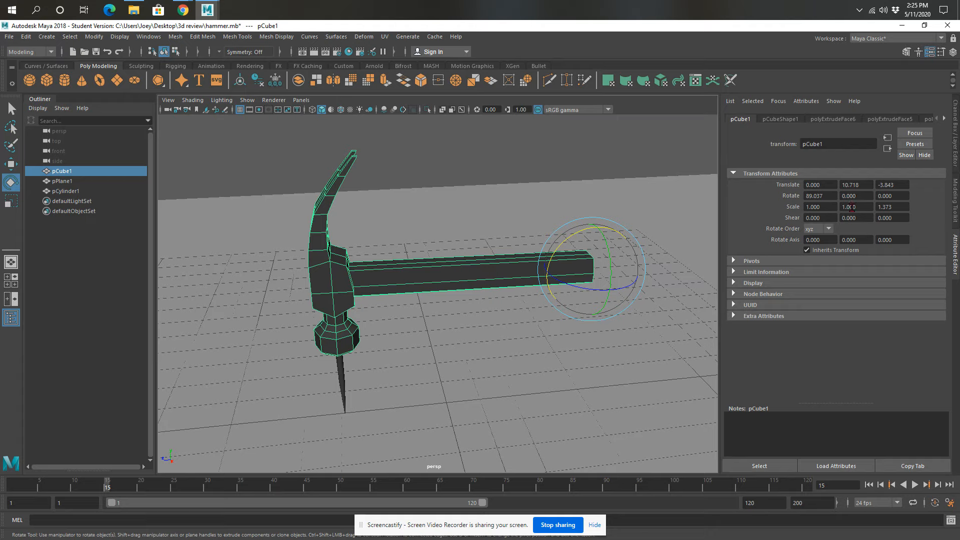
pyautogui.moveTo(820, 505); pyautogui.dragTo(756, 498)
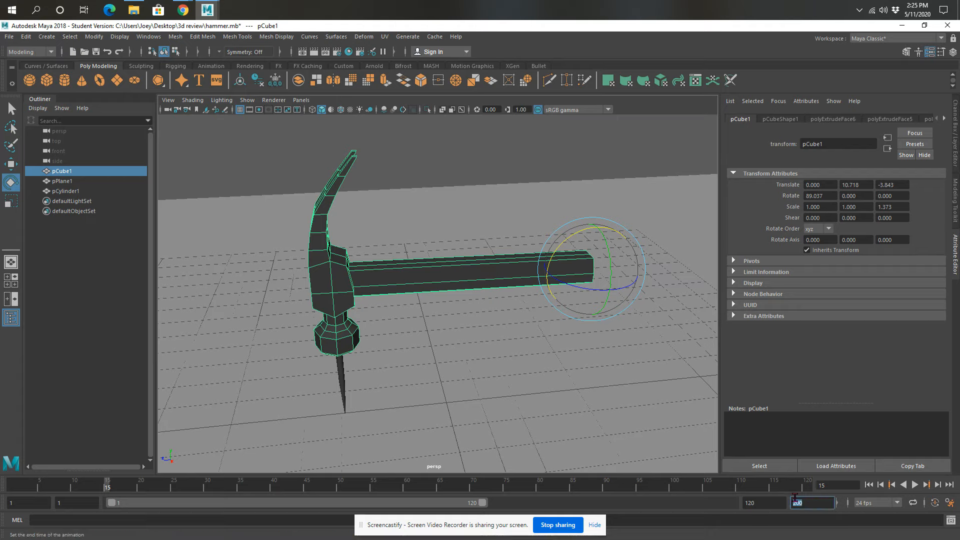
pyautogui.write('240')
pyautogui.press('Return')
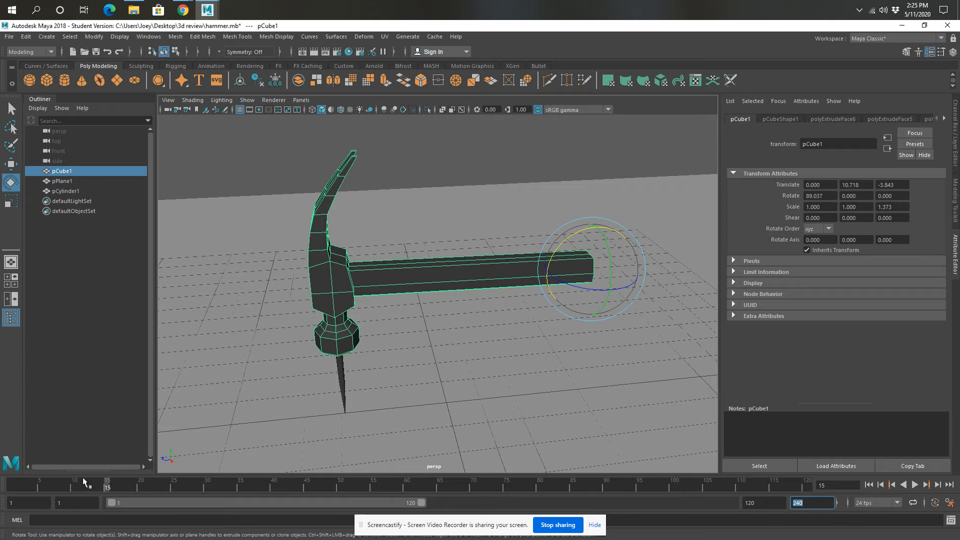
# Step: Set a keyframe for the hammer at frame 1 with its head resting on the nail
pyautogui.click(8, 484)
pyautogui.click(695, 206)
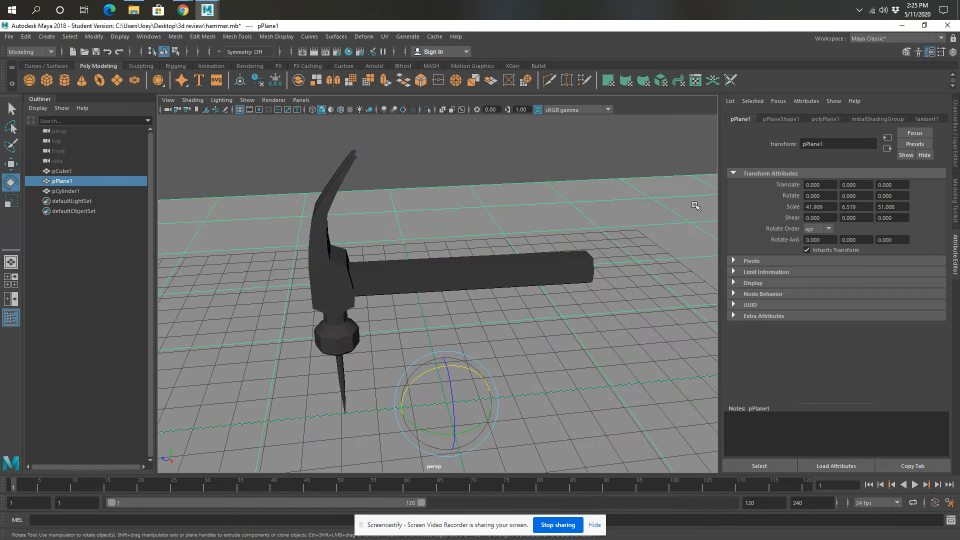
pyautogui.click(413, 285)
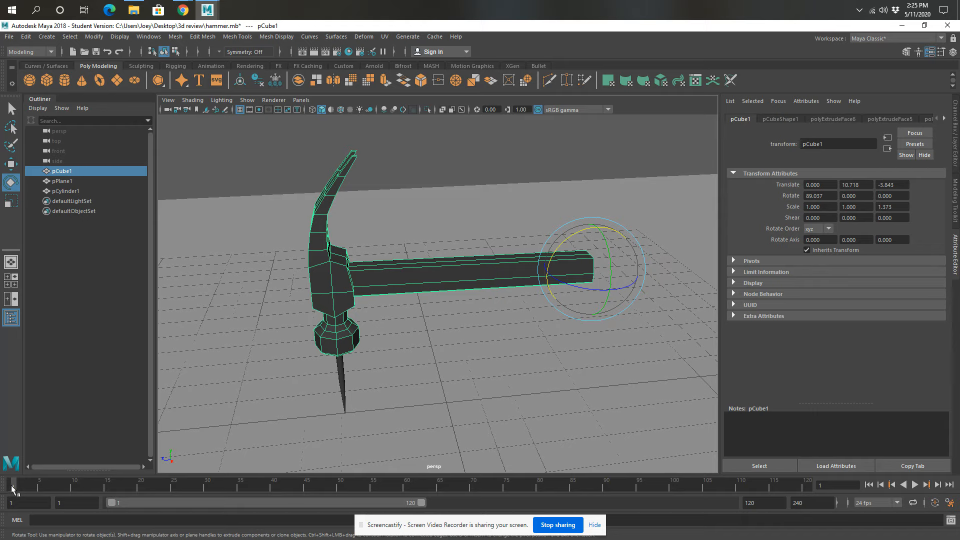
pyautogui.press('s')
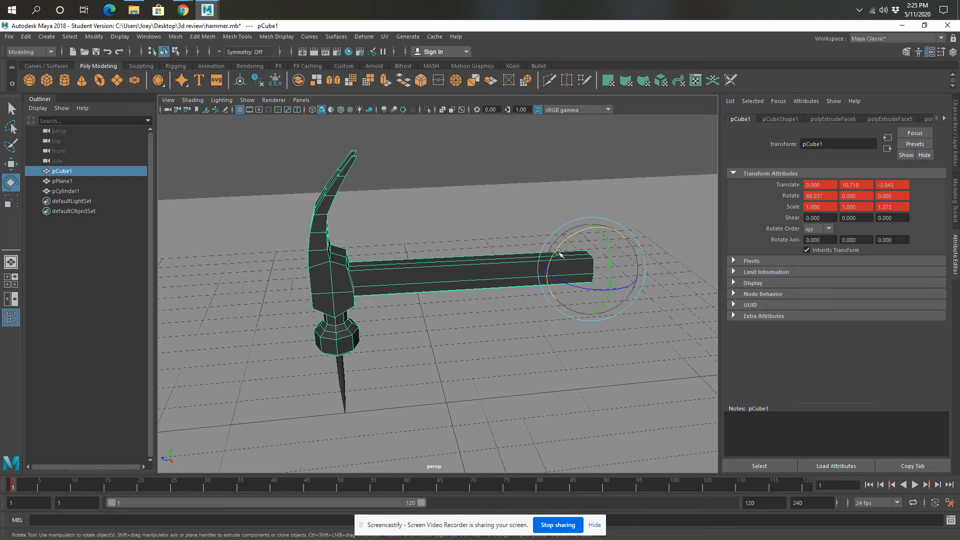
# Step: Swing the hammer up to about 46° on X and set a keyframe for that raised pose at frame 25
pyautogui.moveTo(561, 254); pyautogui.dragTo(588, 236)
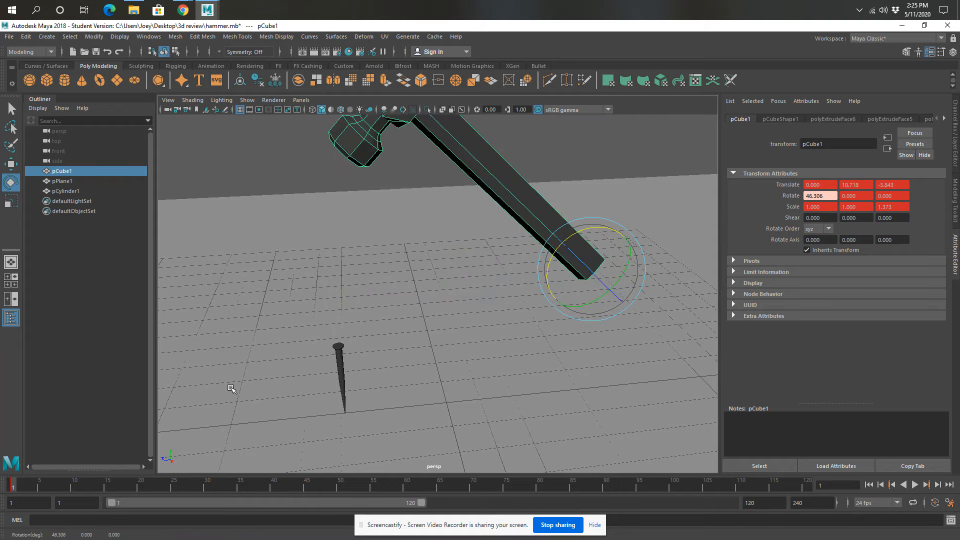
pyautogui.click(174, 485)
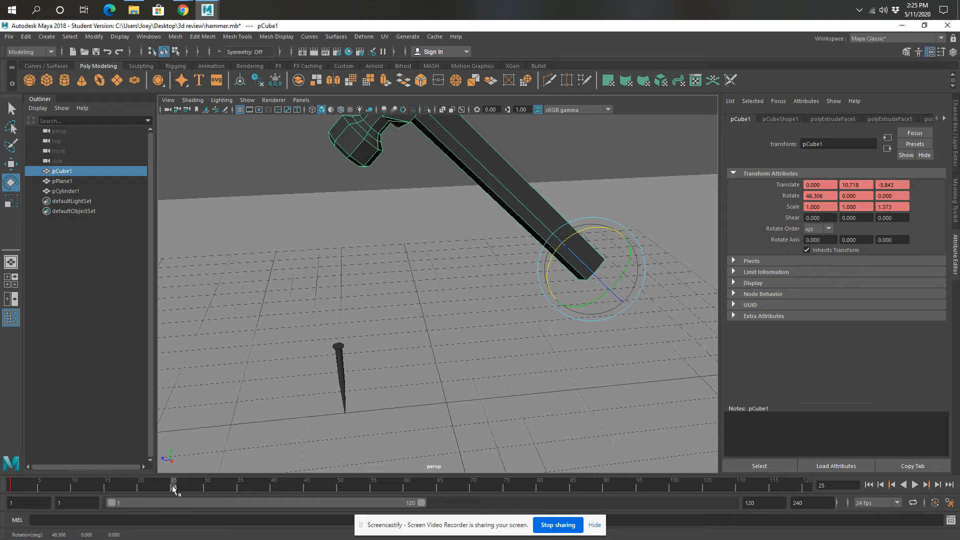
pyautogui.press('s')
# Step: Adjust the hammer at frame 1 to about 90.1° on X so its striking face sits on the nail head
pyautogui.click(11, 485)
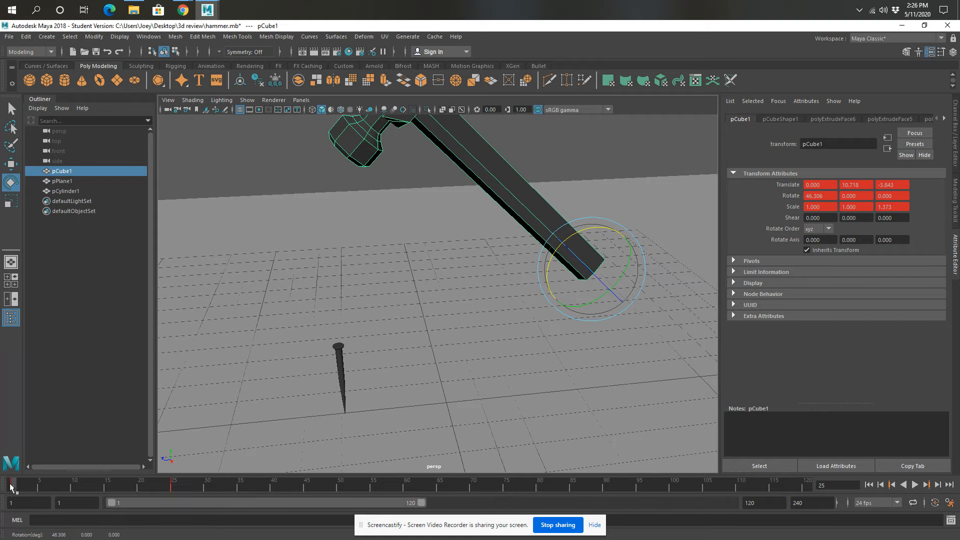
pyautogui.moveTo(569, 240); pyautogui.dragTo(553, 268)
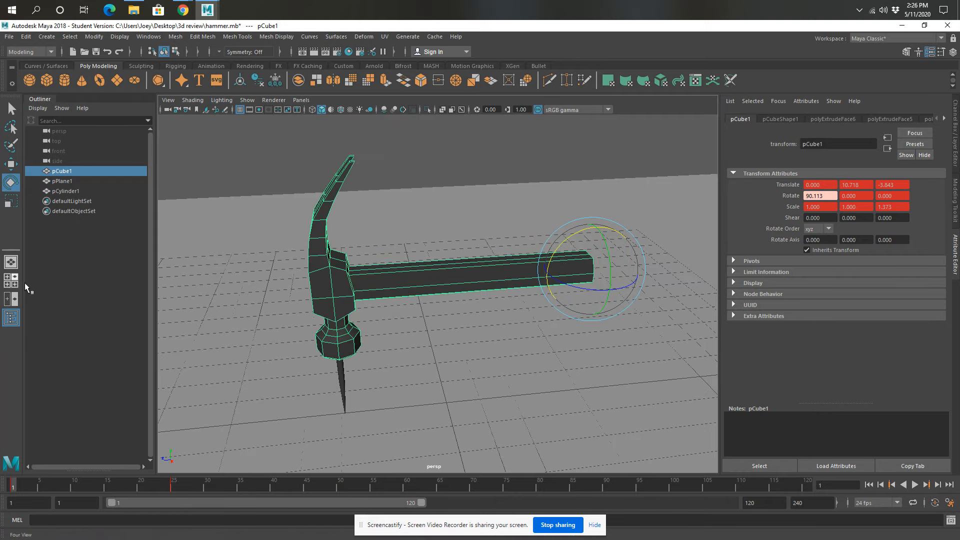
pyautogui.click(8, 278)
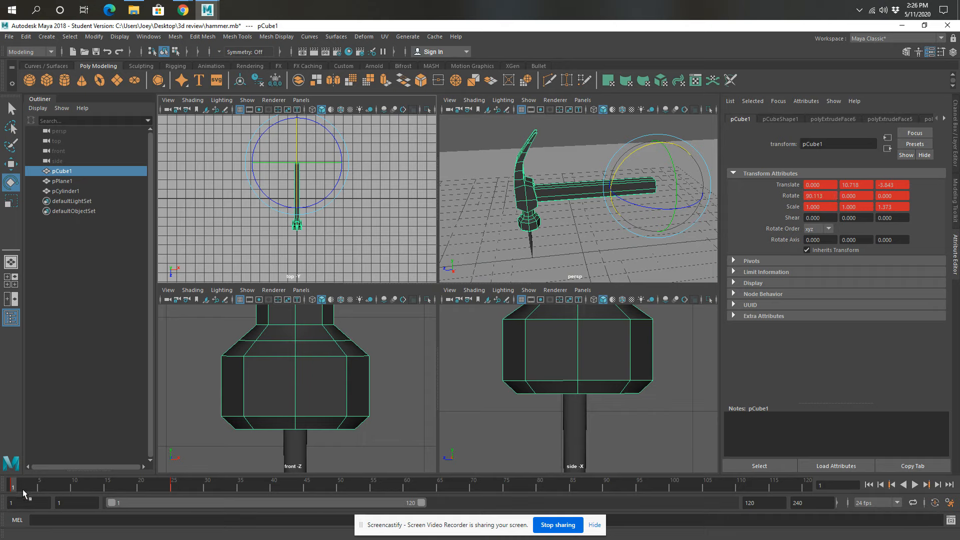
# Step: Swing the hammer down to about 88.7° on X at frame 50 and set a keyframe for that striking pose
pyautogui.click(172, 487)
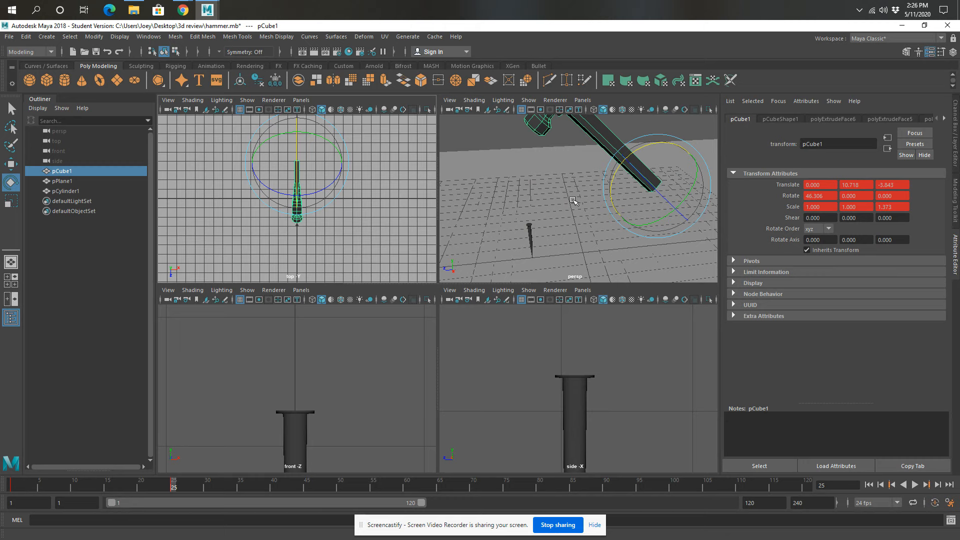
pyautogui.press('space')
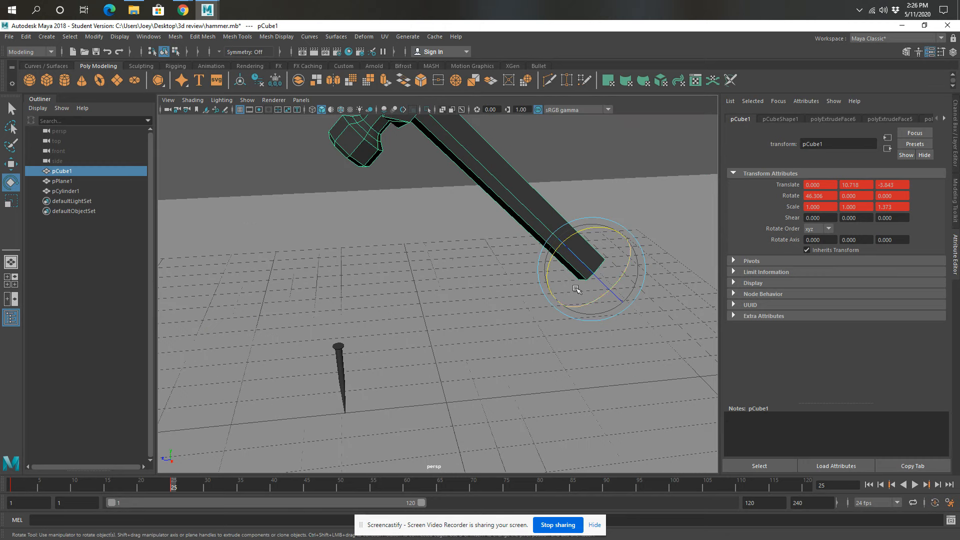
pyautogui.click(339, 486)
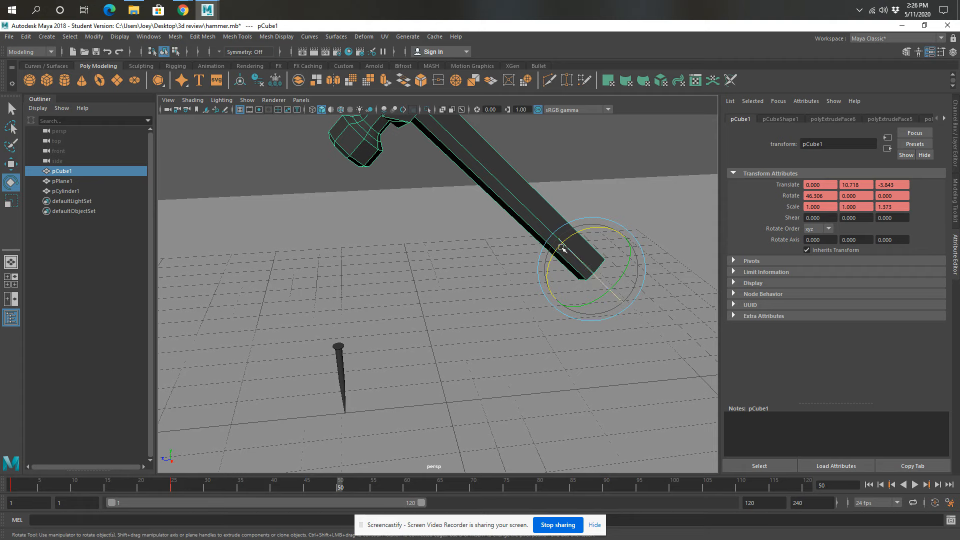
pyautogui.moveTo(590, 241); pyautogui.dragTo(546, 269)
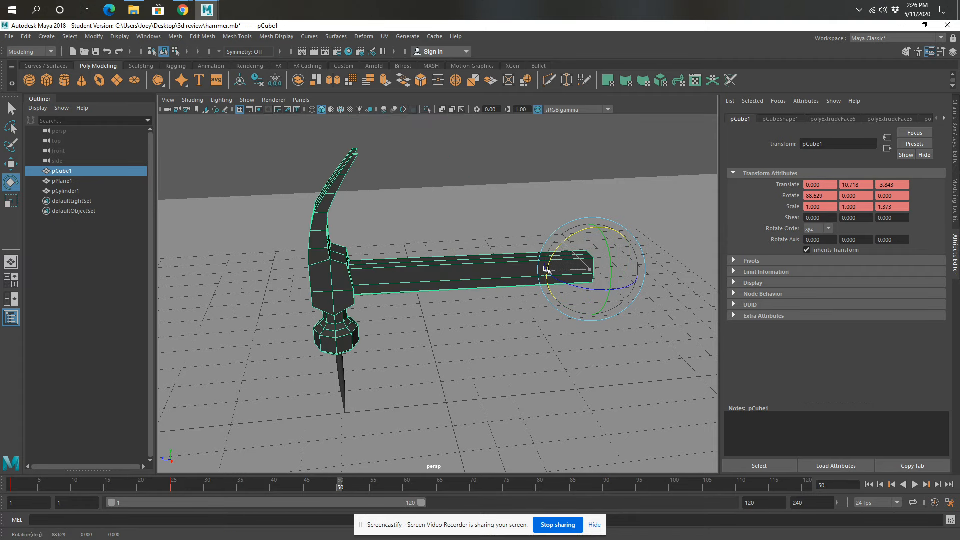
pyautogui.click(11, 280)
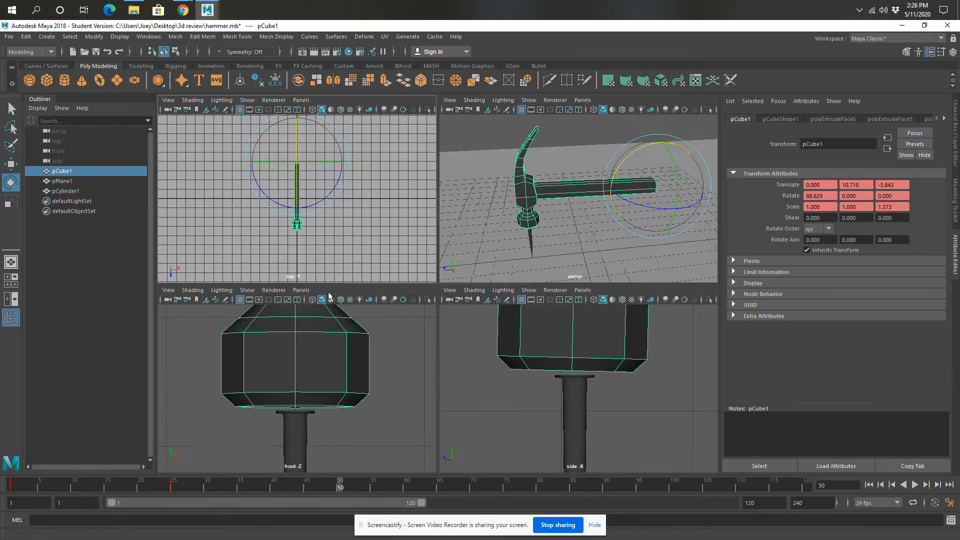
pyautogui.moveTo(619, 172); pyautogui.dragTo(618, 172)
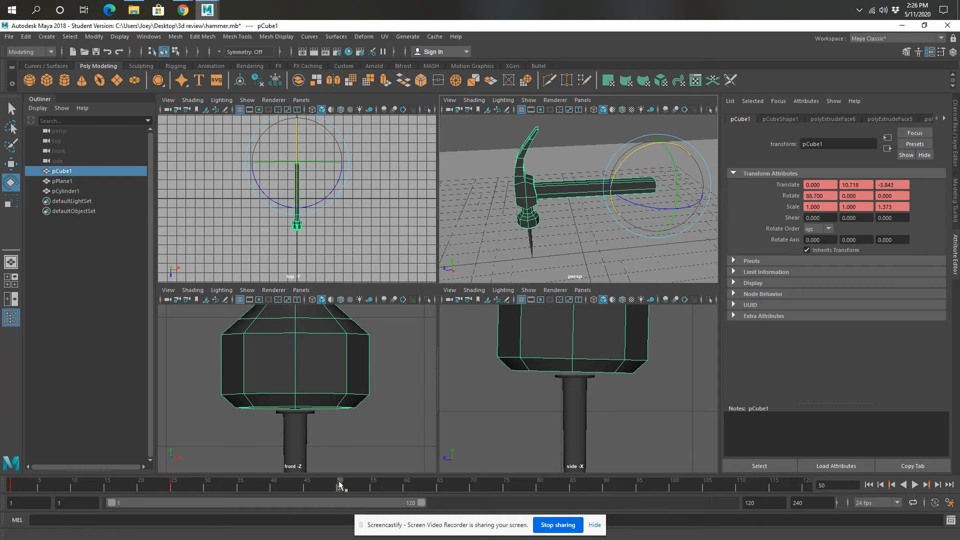
pyautogui.press('s')
# Step: Raise the hammer to about 47° on X at frame 75 and set a keyframe
pyautogui.click(506, 488)
pyautogui.moveTo(627, 159); pyautogui.dragTo(664, 145)
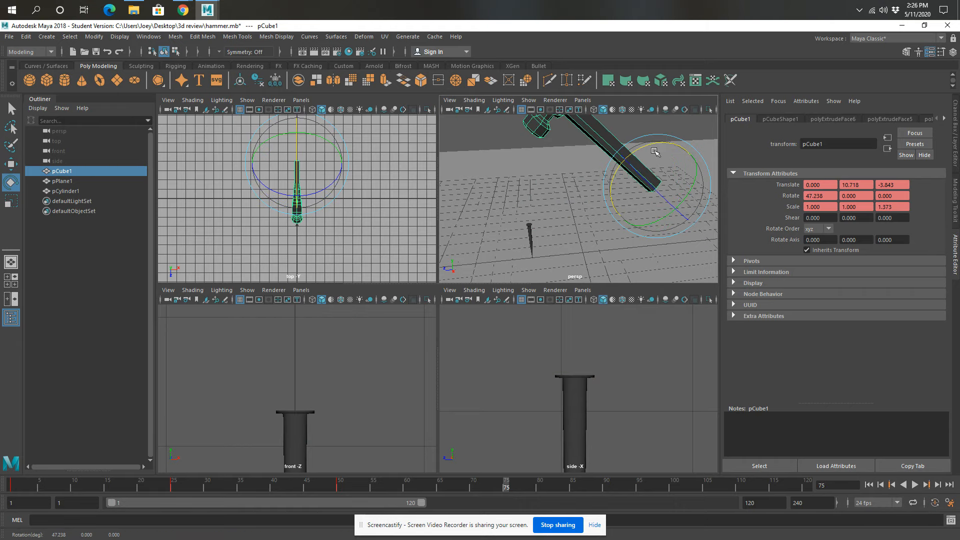
pyautogui.press('s')
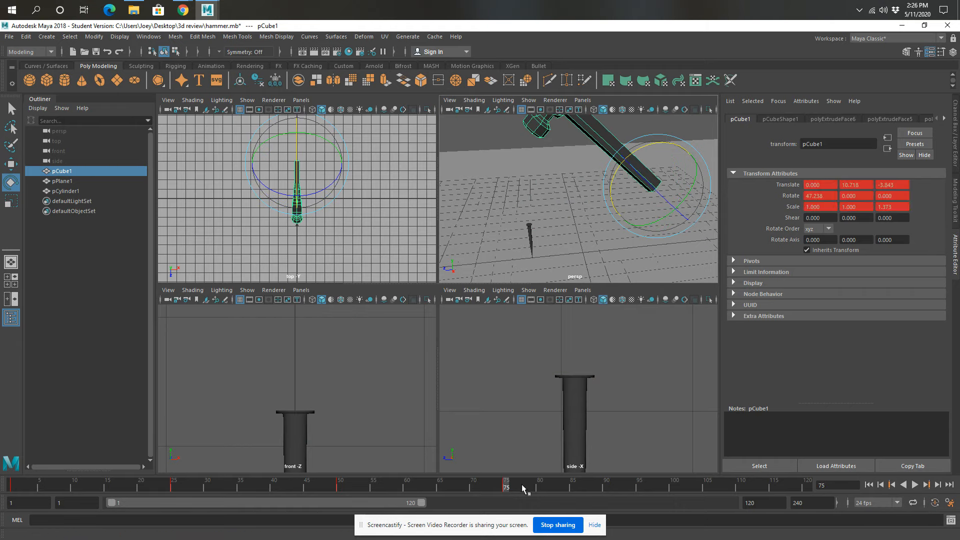
# Step: Lower the hammer onto the nail at about 89.9° on X at frame 100 and keyframe the pose
pyautogui.click(674, 488)
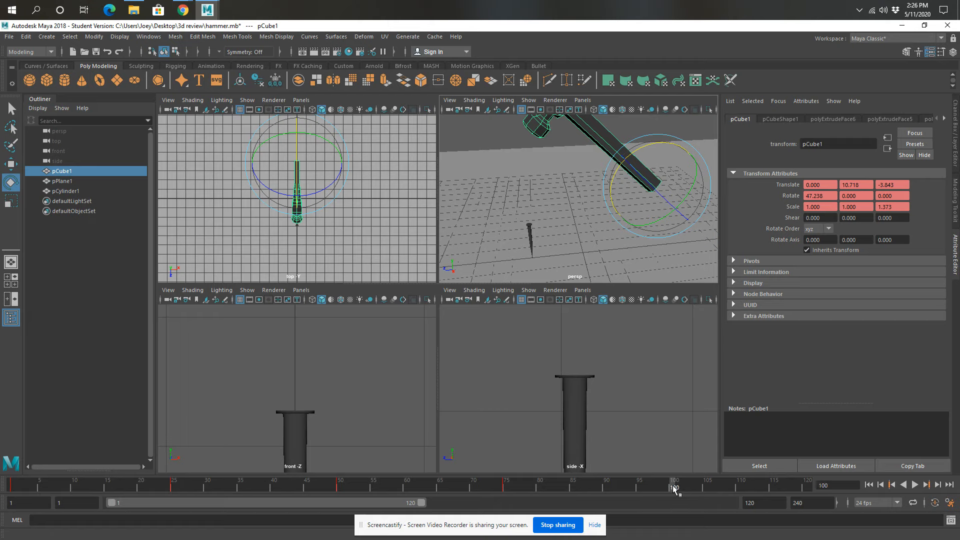
pyautogui.moveTo(626, 180); pyautogui.dragTo(621, 203)
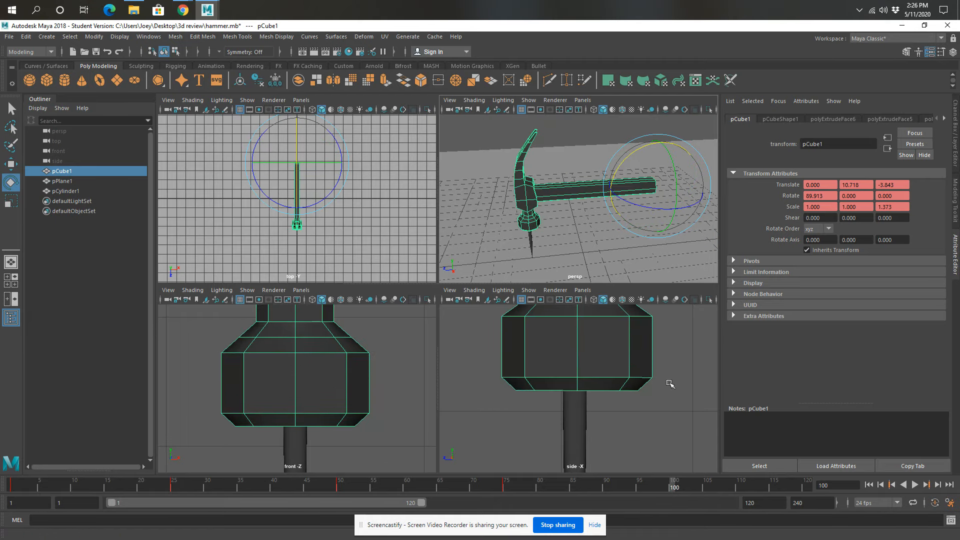
pyautogui.press('s')
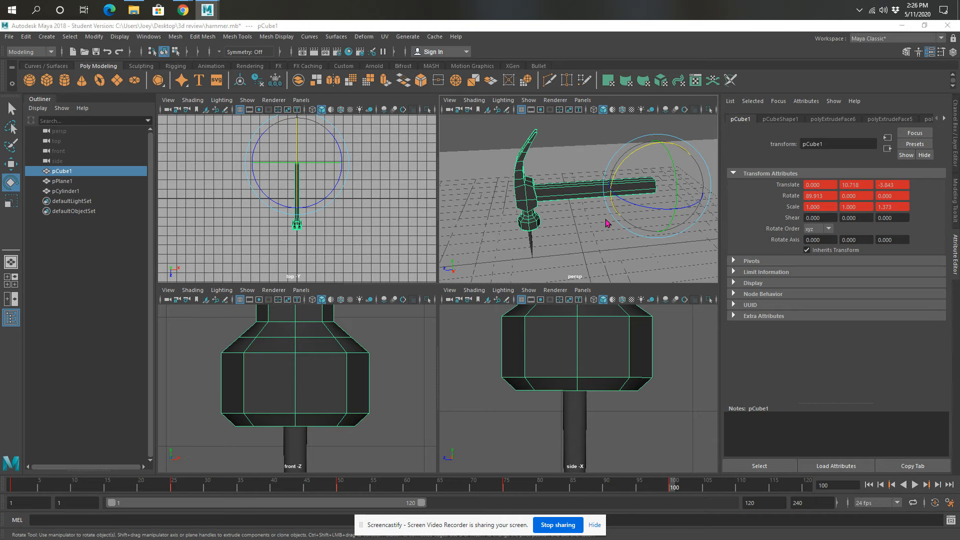
# Step: Play the hammer animation from frame 1 in the perspective view, extending the playback range to frame 240, and stop the playback
pyautogui.press('space')
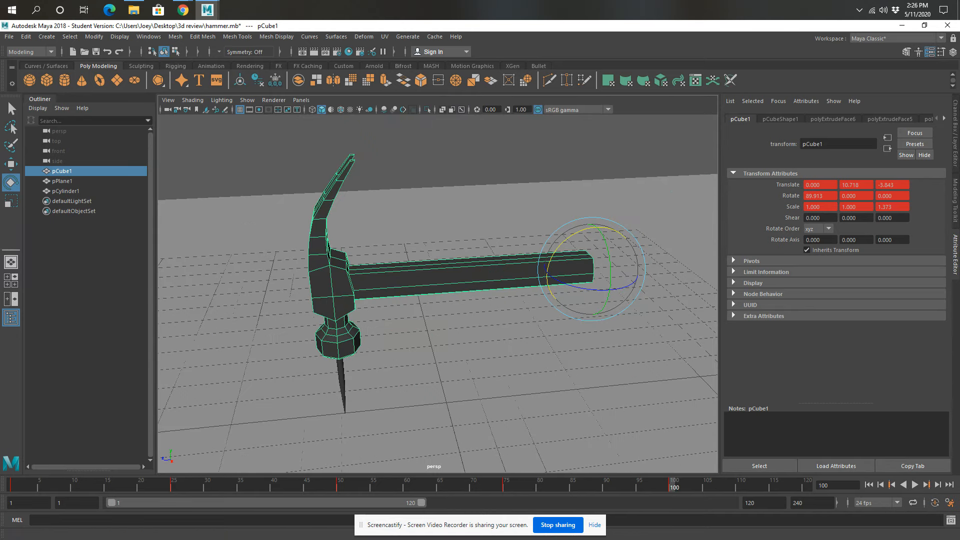
pyautogui.click(13, 486)
pyautogui.click(914, 485)
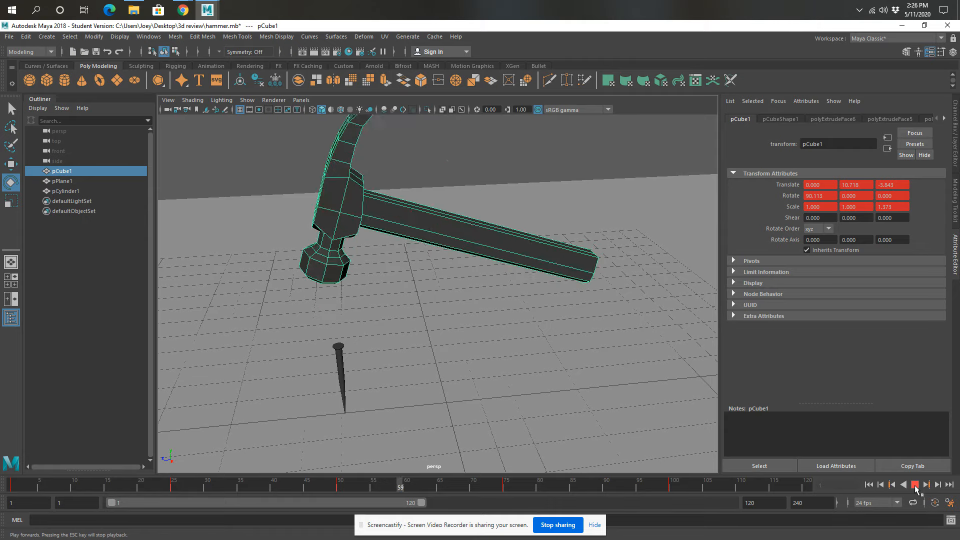
pyautogui.moveTo(421, 503); pyautogui.dragTo(958, 503)
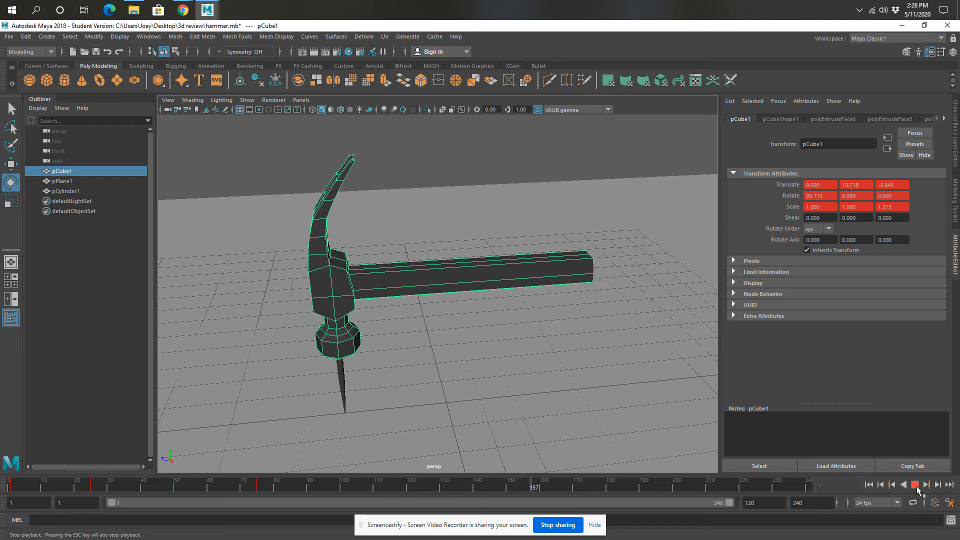
pyautogui.click(8, 486)
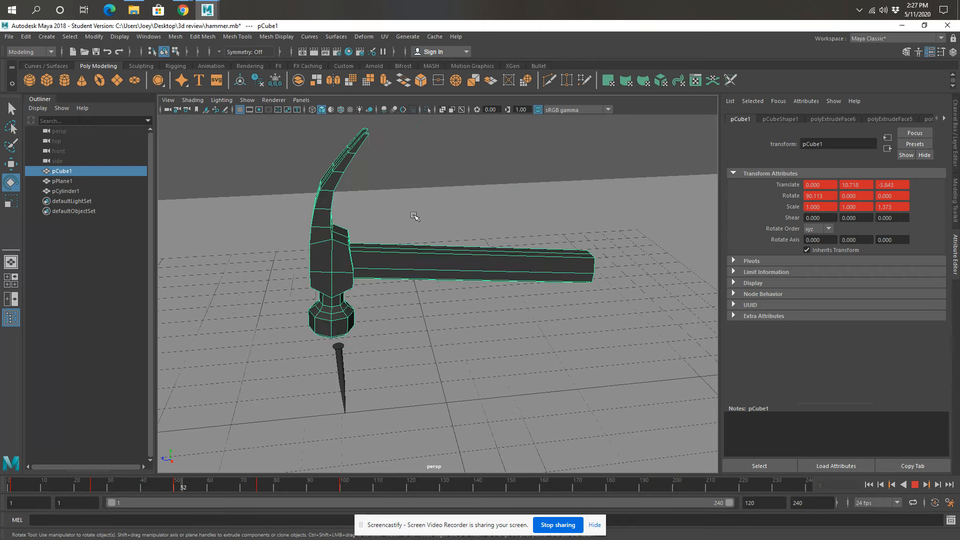
pyautogui.click(915, 486)
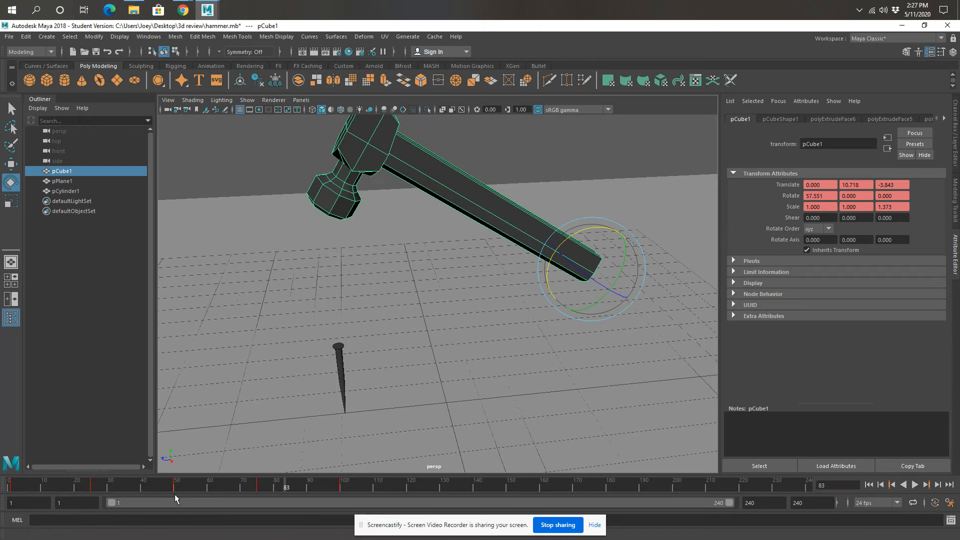
# Step: Delete the hammer's keyframes at frames 25, 50, 75 and 100, keeping only the one at frame 1
pyautogui.click(90, 485)
pyautogui.moveTo(90, 484); pyautogui.dragTo(93, 486)
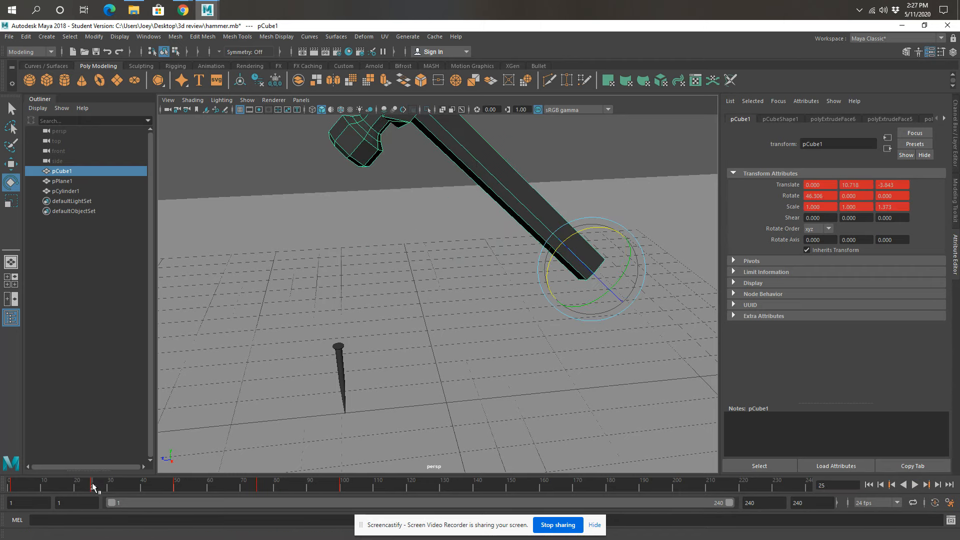
pyautogui.rightClick(92, 485)
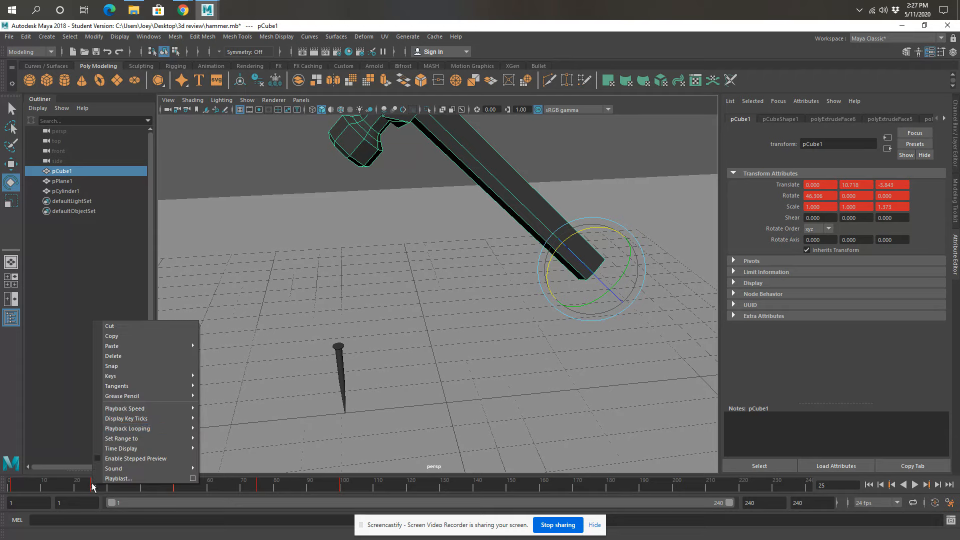
pyautogui.click(117, 361)
pyautogui.click(177, 484)
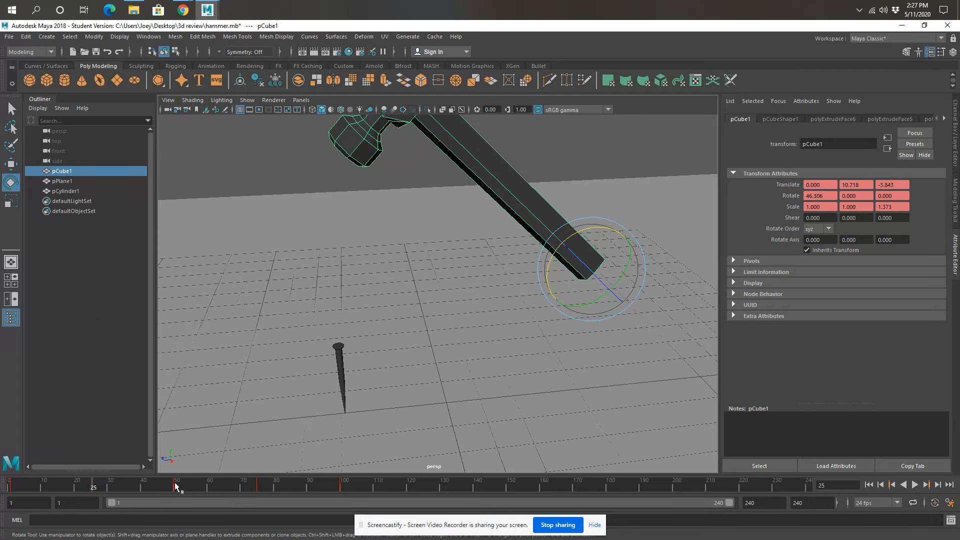
pyautogui.rightClick(177, 486)
pyautogui.click(196, 358)
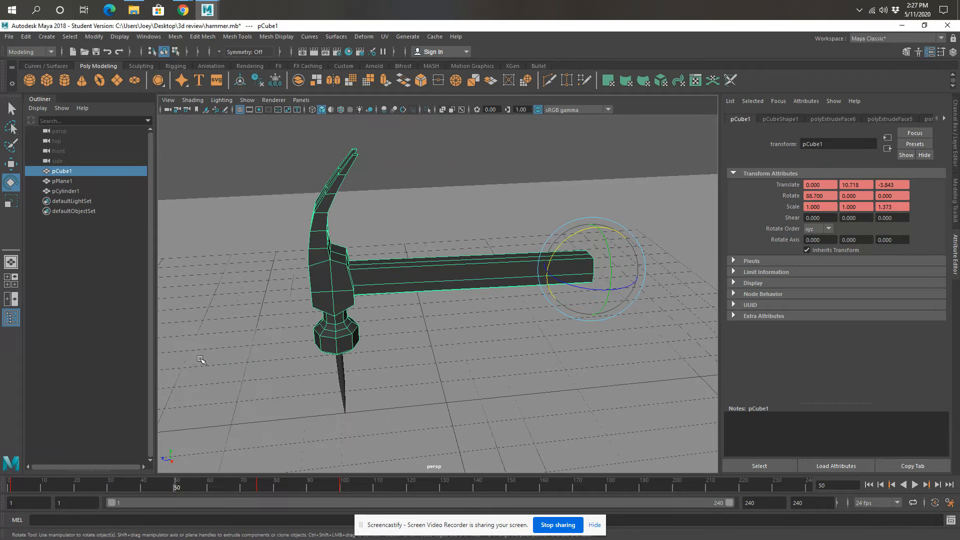
pyautogui.click(258, 486)
pyautogui.rightClick(258, 486)
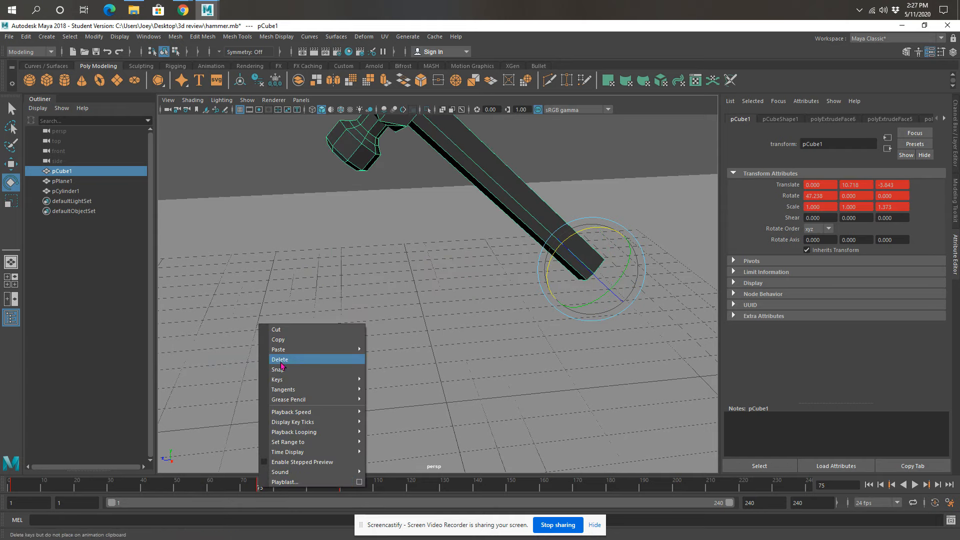
pyautogui.click(280, 359)
pyautogui.click(341, 485)
pyautogui.rightClick(341, 484)
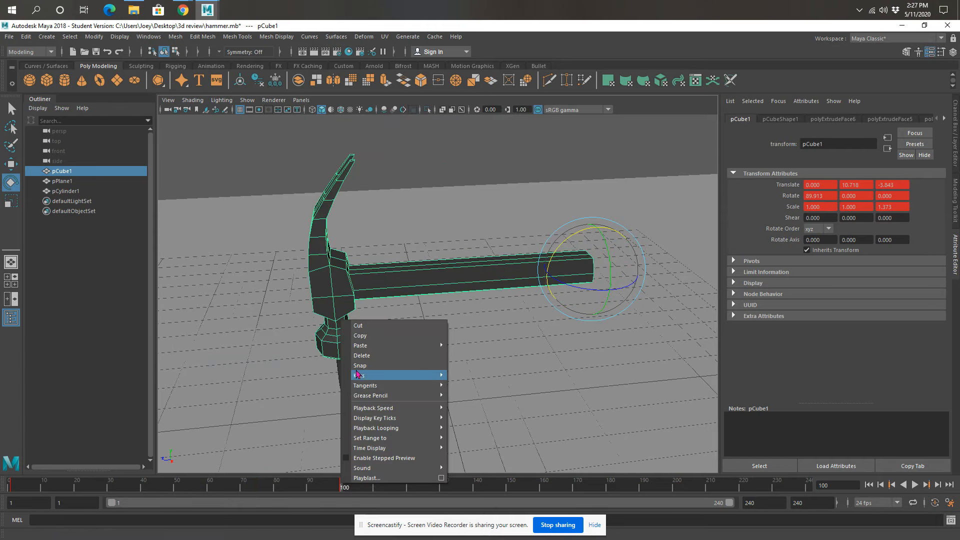
pyautogui.click(362, 356)
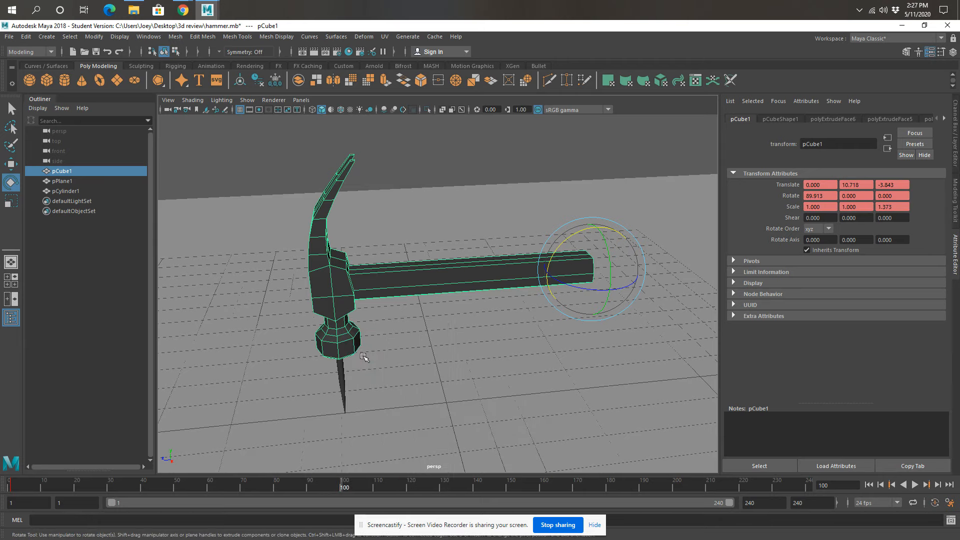
# Step: Raise the hammer to about 45.8° on X at frame 30 and set a keyframe for the raised pose
pyautogui.click(10, 487)
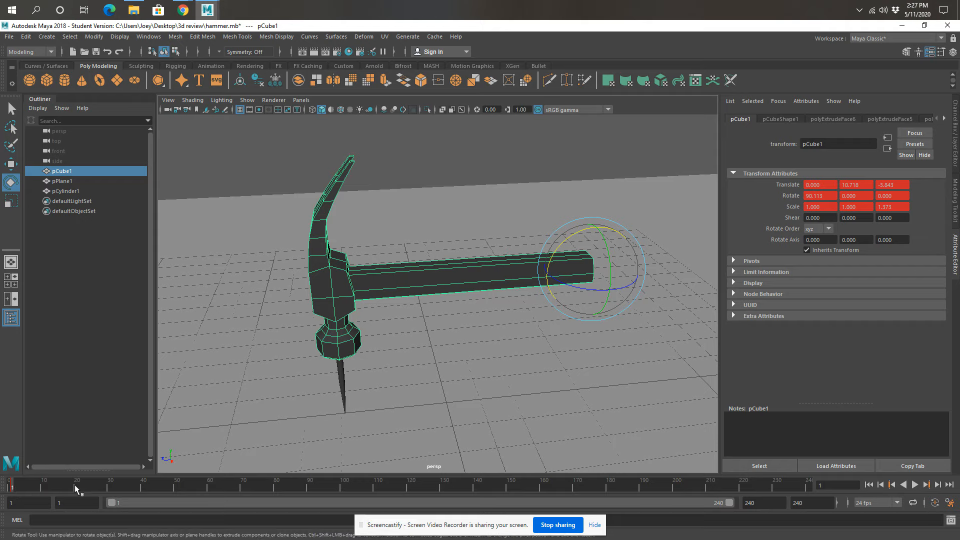
pyautogui.click(109, 487)
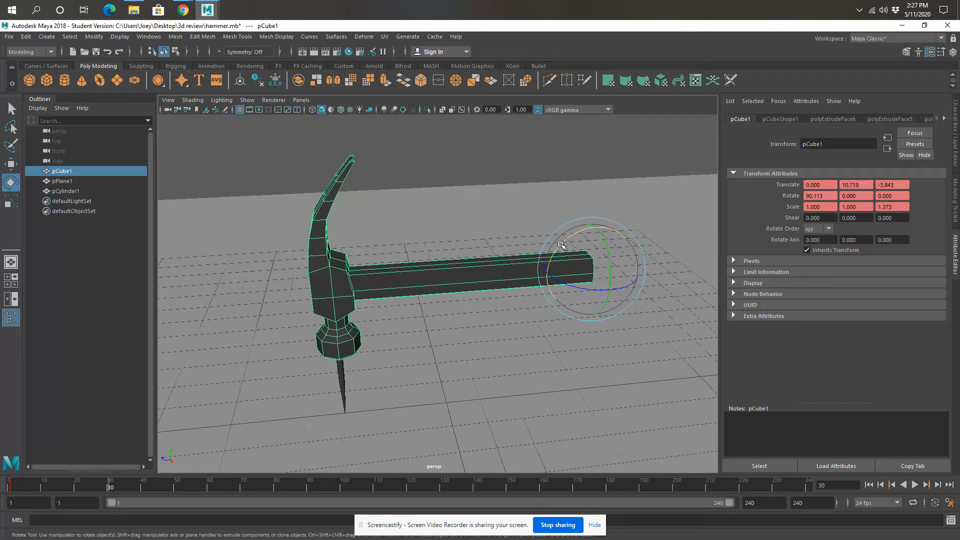
pyautogui.moveTo(560, 245); pyautogui.dragTo(588, 228)
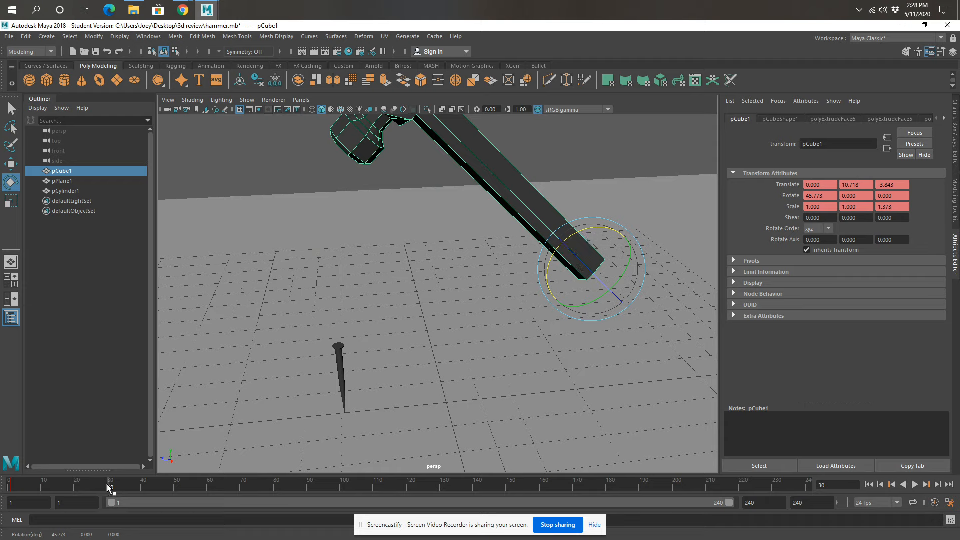
pyautogui.press('s')
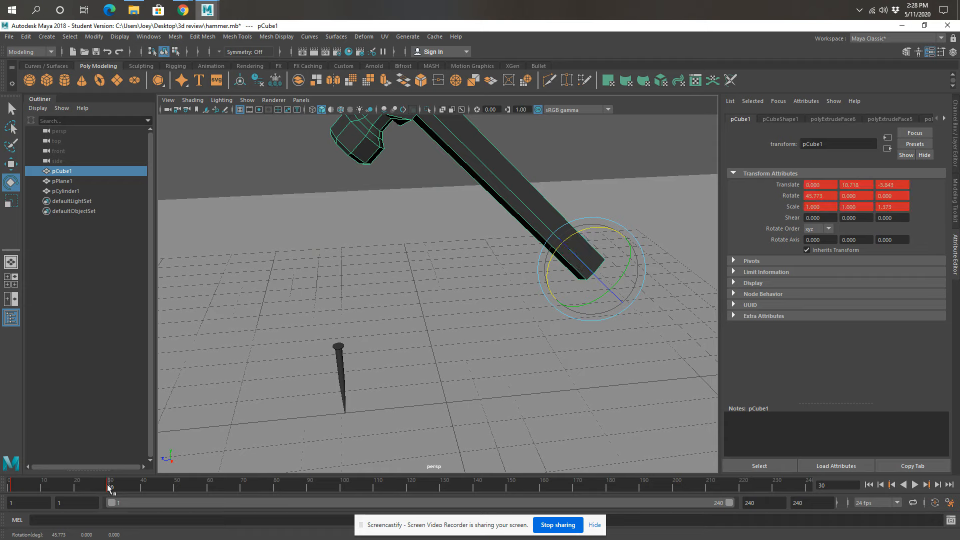
# Step: Swing the hammer down onto the nail at about 90.7° on X at frame 40 and set a keyframe
pyautogui.click(143, 485)
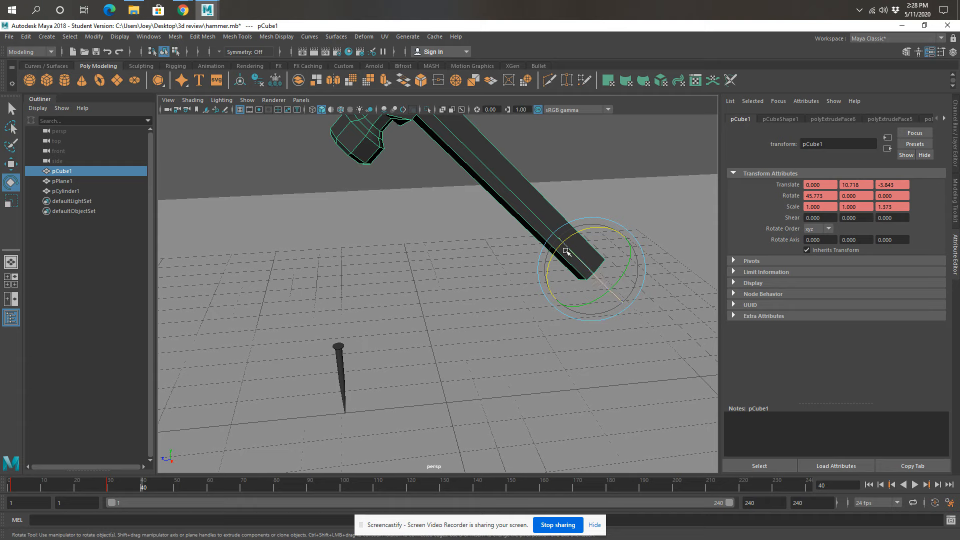
pyautogui.moveTo(558, 249); pyautogui.dragTo(549, 278)
pyautogui.press('s')
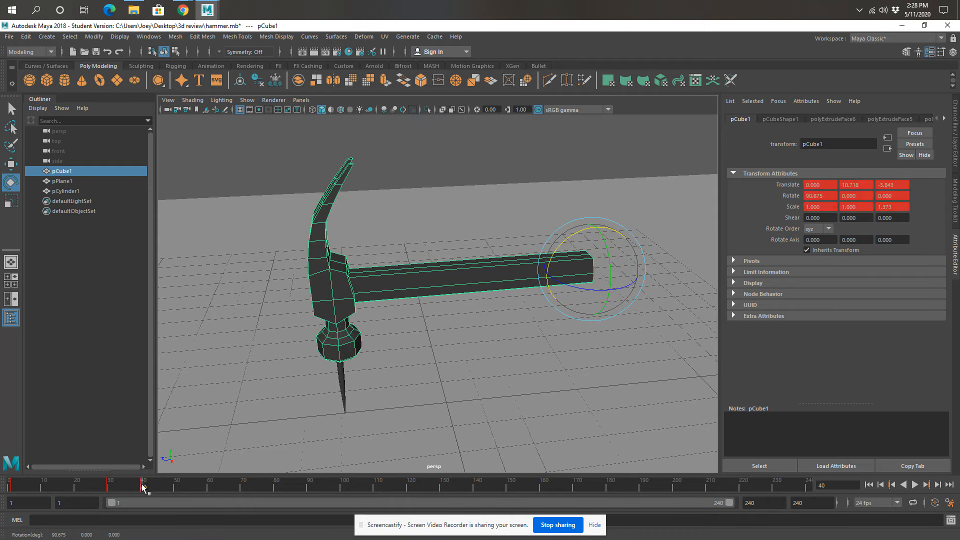
# Step: Raise the hammer to about 34° on X, keyframe it at frame 70, and move the current time to frame 80
pyautogui.click(243, 486)
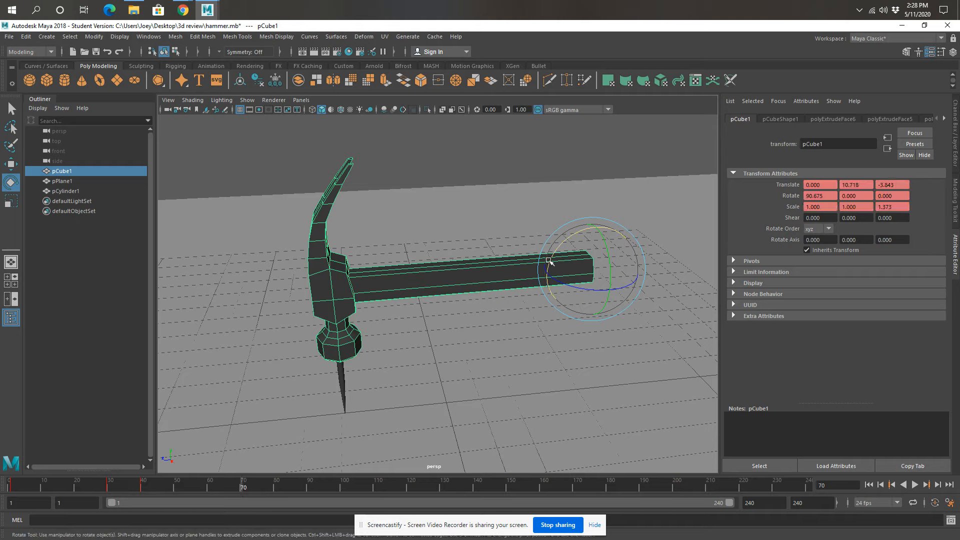
pyautogui.moveTo(552, 257); pyautogui.dragTo(592, 232)
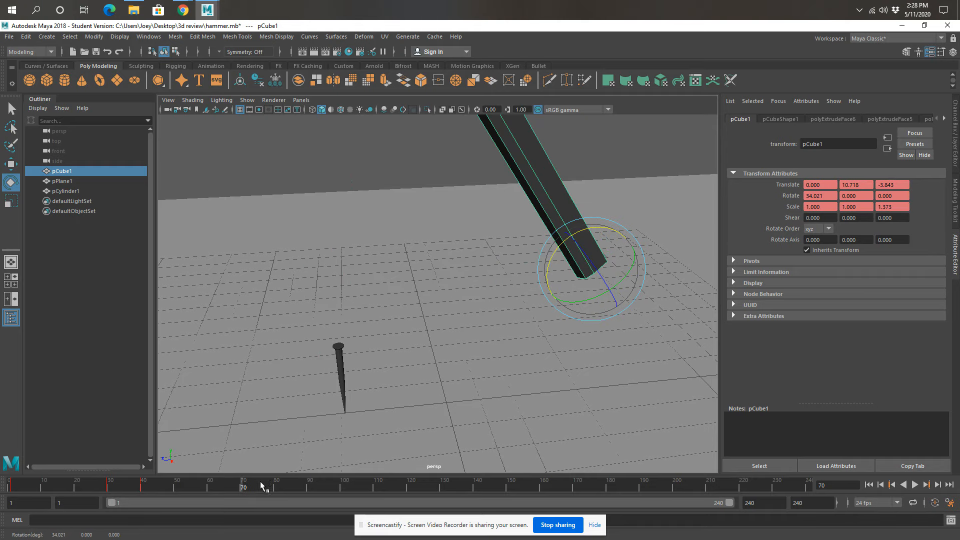
pyautogui.click(276, 488)
pyautogui.press('s')
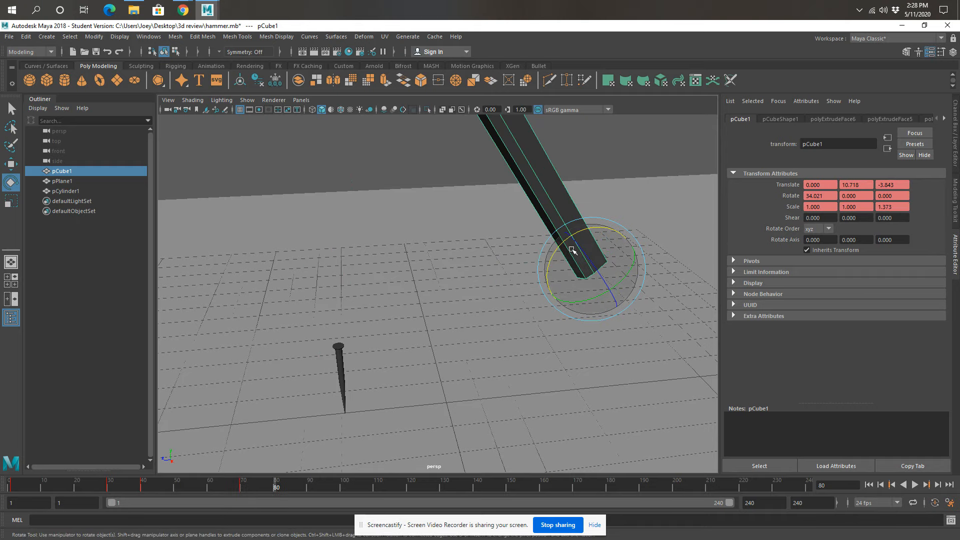
# Step: Keyframe the hammer swung down to about 92° on X at frame 80 and raised to about 44.5° at frame 110
pyautogui.moveTo(562, 246); pyautogui.dragTo(546, 281)
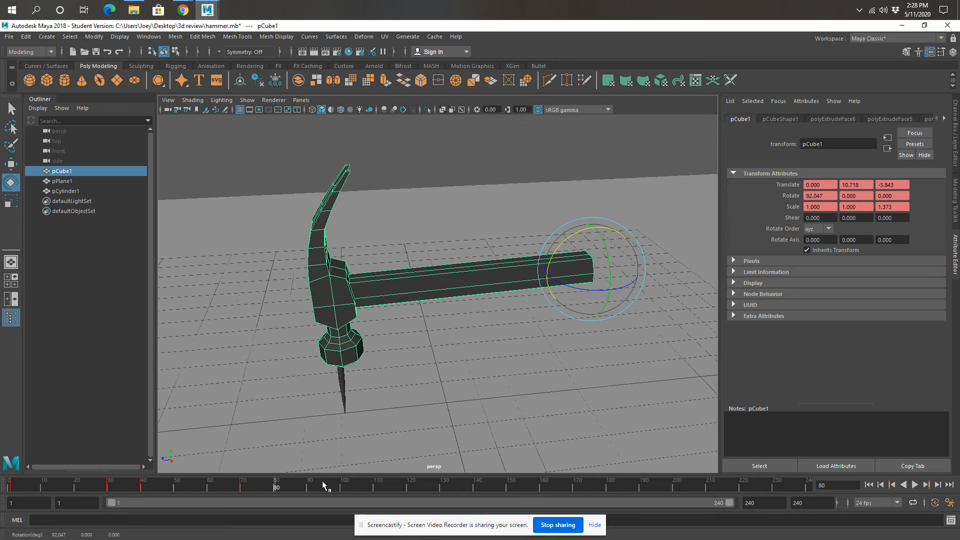
pyautogui.press('s')
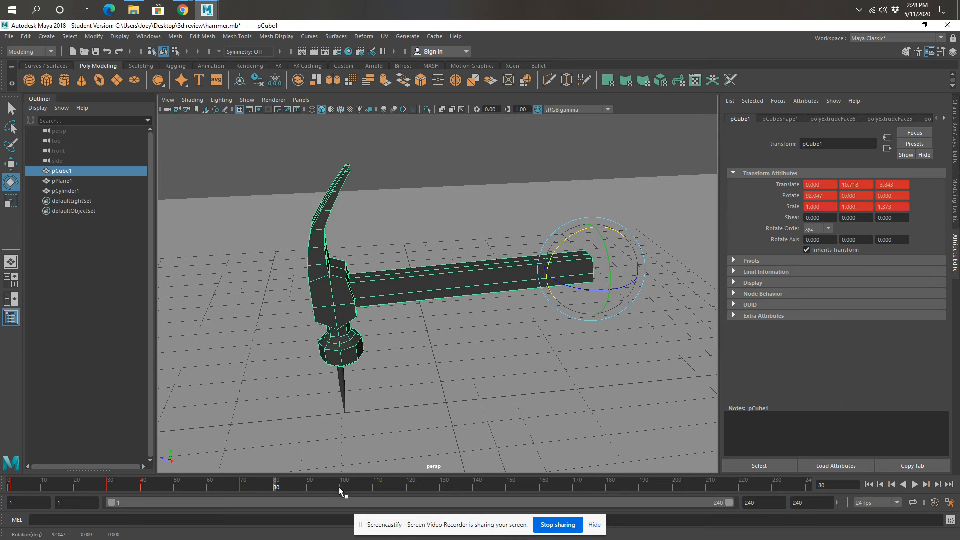
pyautogui.click(376, 485)
pyautogui.moveTo(552, 260); pyautogui.dragTo(384, 459)
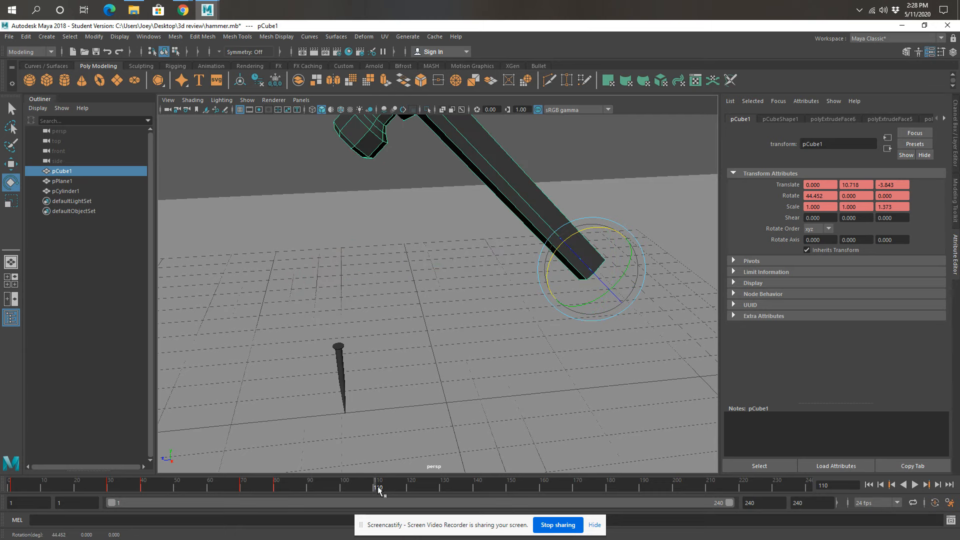
pyautogui.press('s')
# Step: Swing the hammer down onto the nail at about 88.9° on X at frame 120 and set a keyframe
pyautogui.click(409, 487)
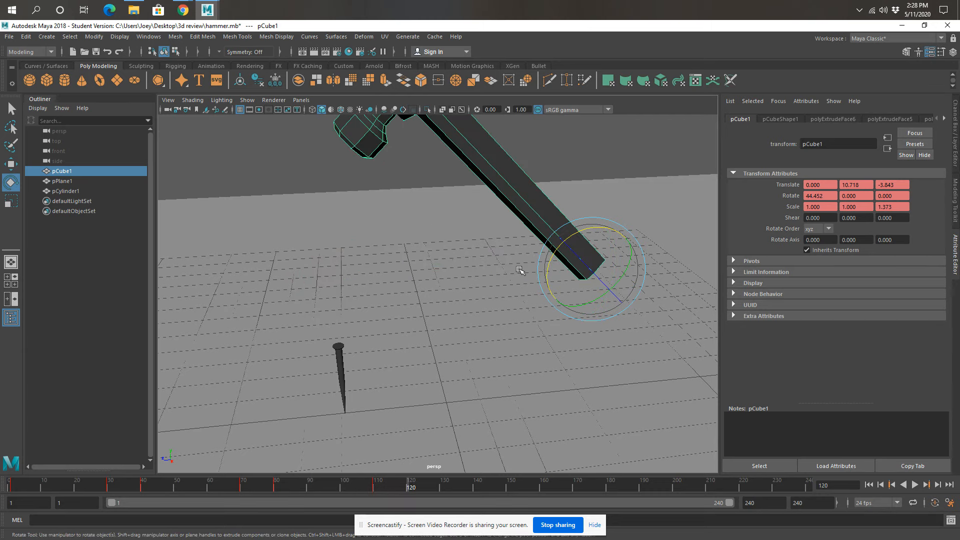
pyautogui.moveTo(560, 247); pyautogui.dragTo(548, 278)
pyautogui.press('s')
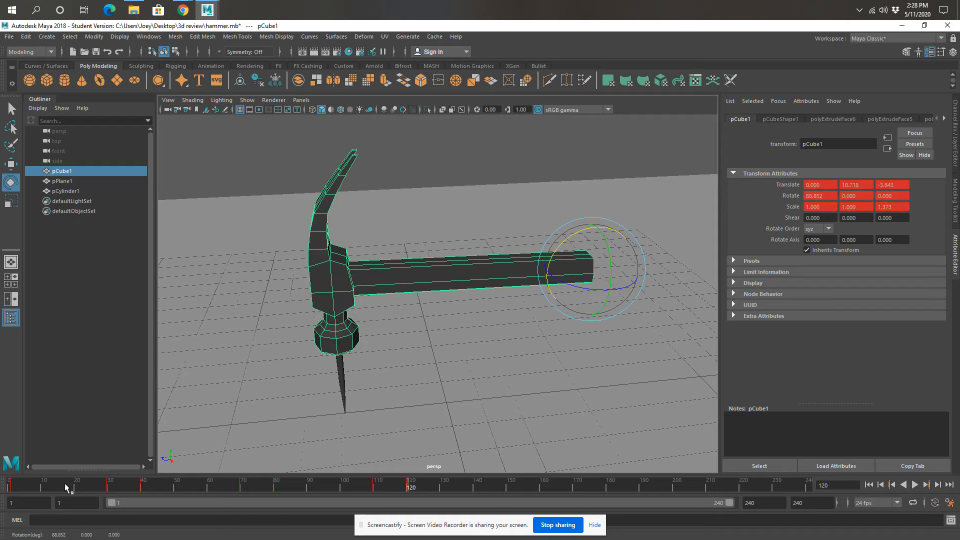
# Step: Play back the three hammer swings from frame 1, stop playback and return to frame 1
pyautogui.click(12, 487)
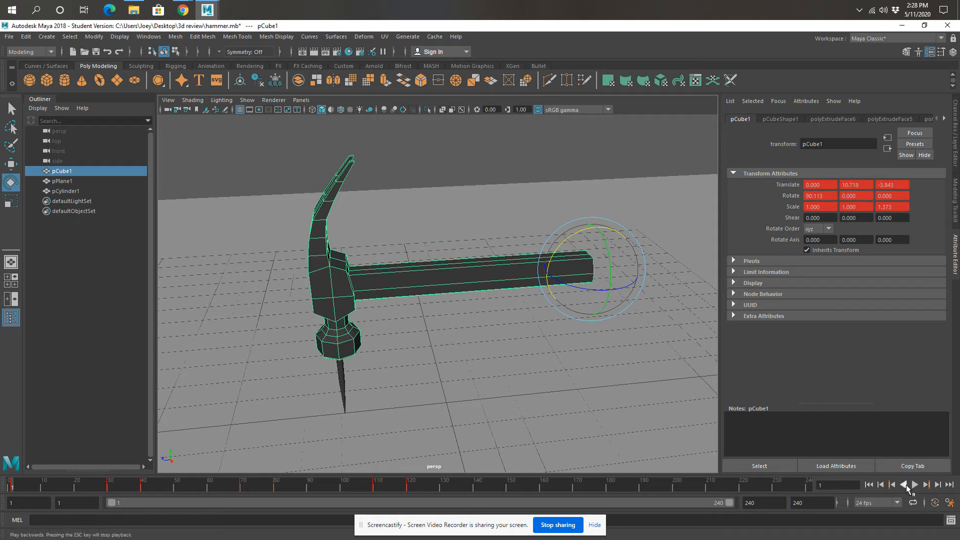
pyautogui.click(914, 484)
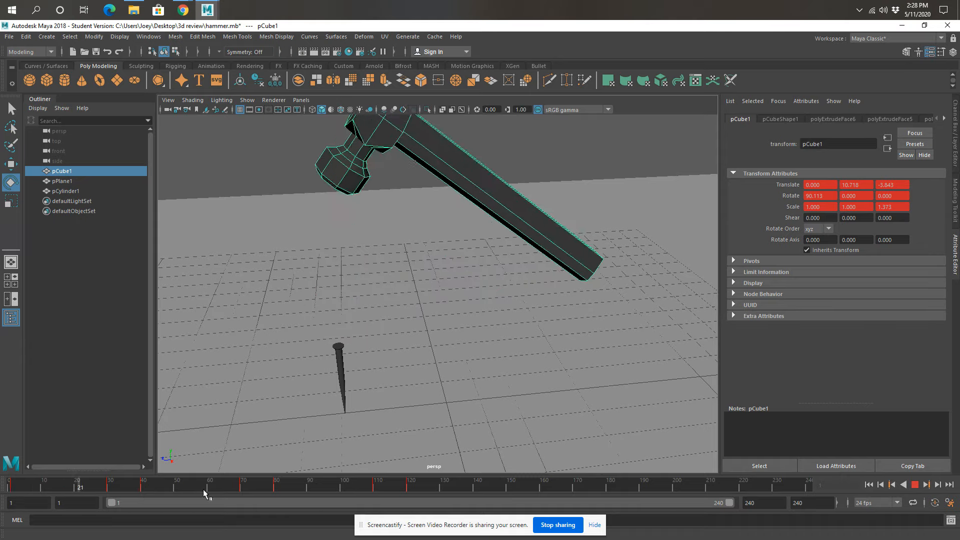
pyautogui.click(914, 484)
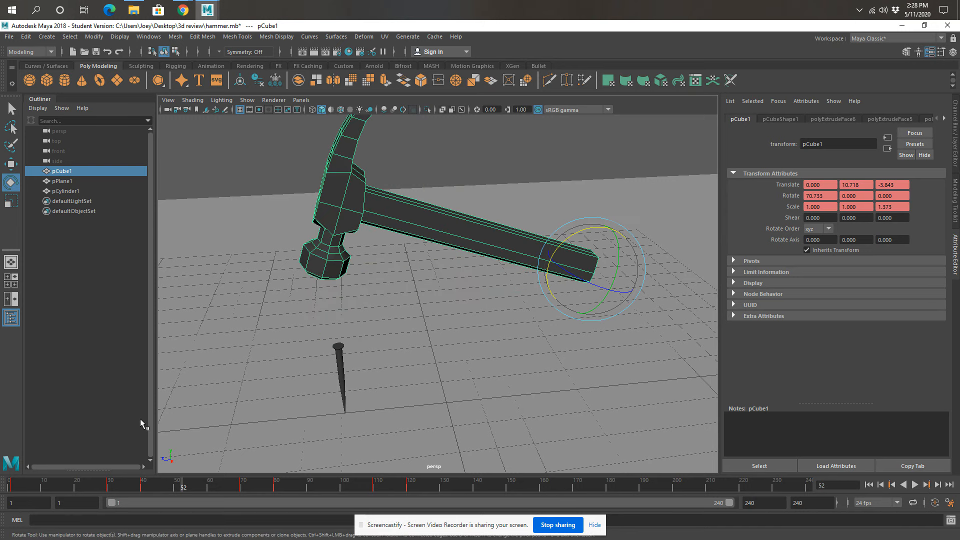
pyautogui.click(11, 483)
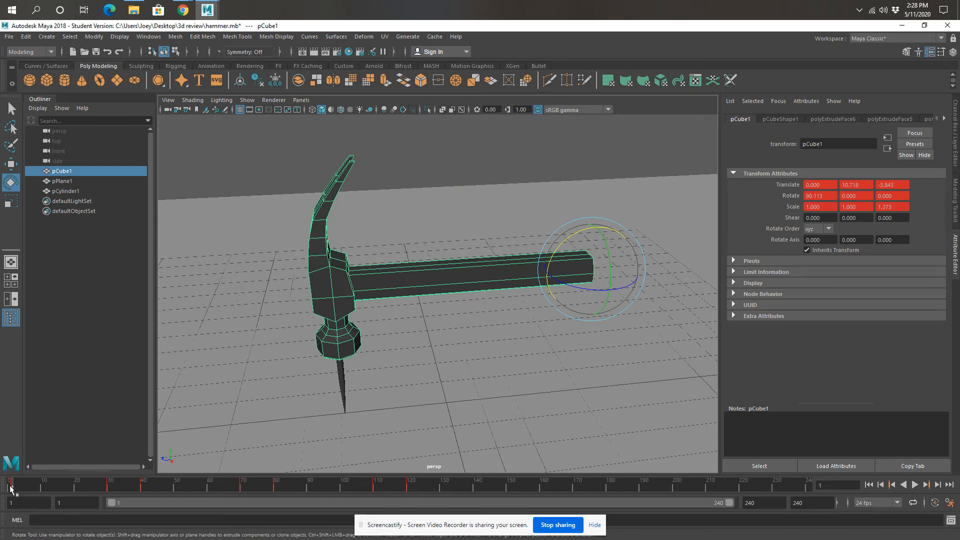
# Step: Move the raised hammer up to about 11.09 on Y at frame 30 and keyframe the lifted position
pyautogui.click(108, 485)
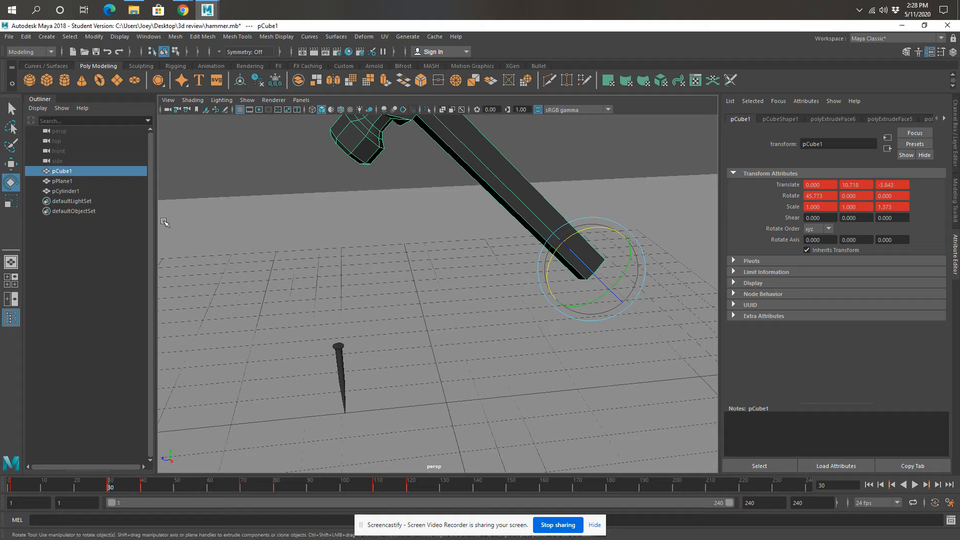
pyautogui.click(11, 164)
pyautogui.moveTo(598, 239); pyautogui.dragTo(597, 225)
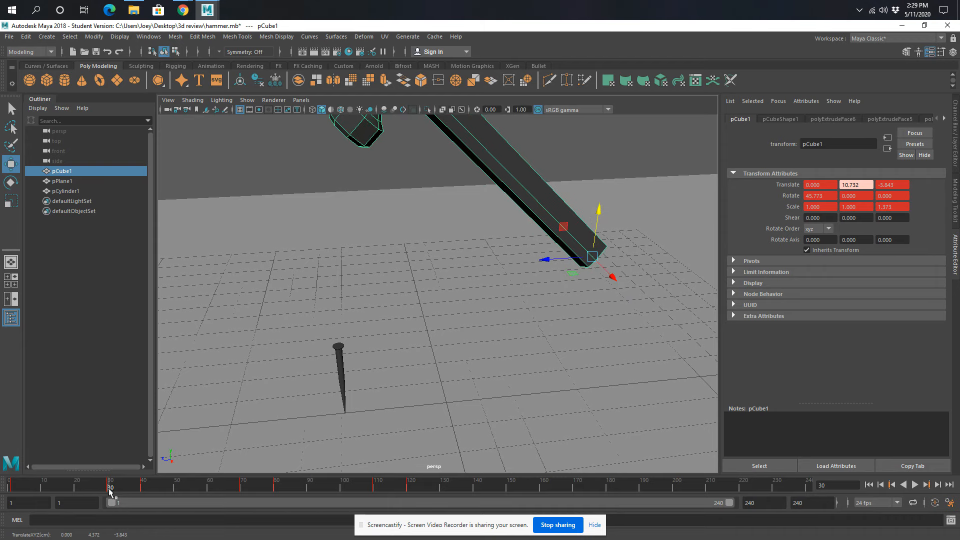
# Step: Move the raised hammer up to about 11.27 on Y at frame 70 and set a keyframe
pyautogui.click(144, 487)
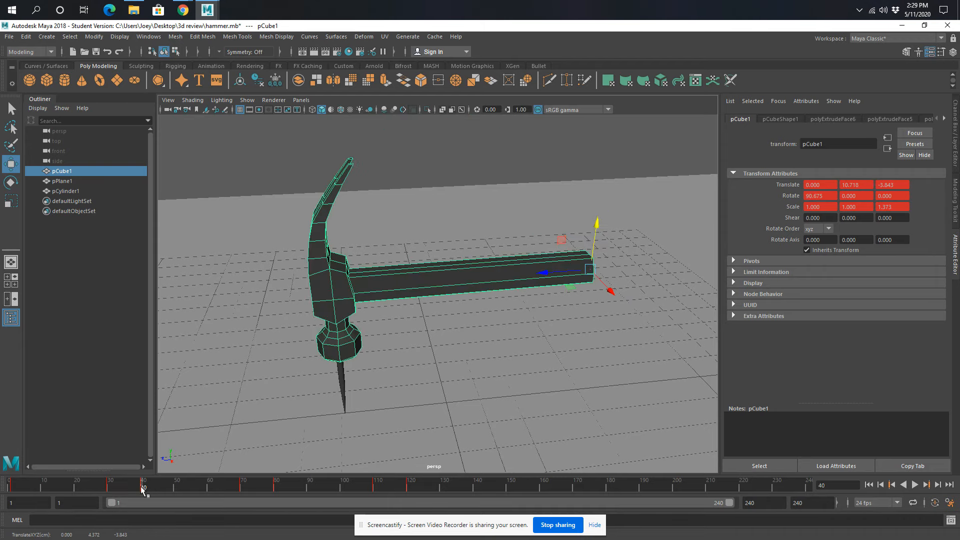
pyautogui.click(243, 485)
pyautogui.moveTo(594, 239); pyautogui.dragTo(601, 219)
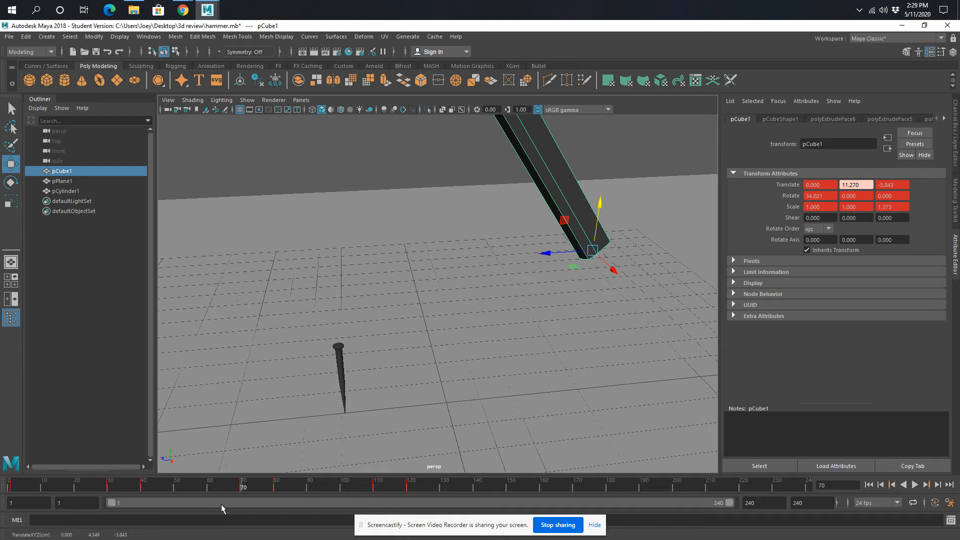
pyautogui.press('s')
# Step: Move the raised hammer up to about 11.37 on Y at frame 110 and set a keyframe
pyautogui.click(275, 486)
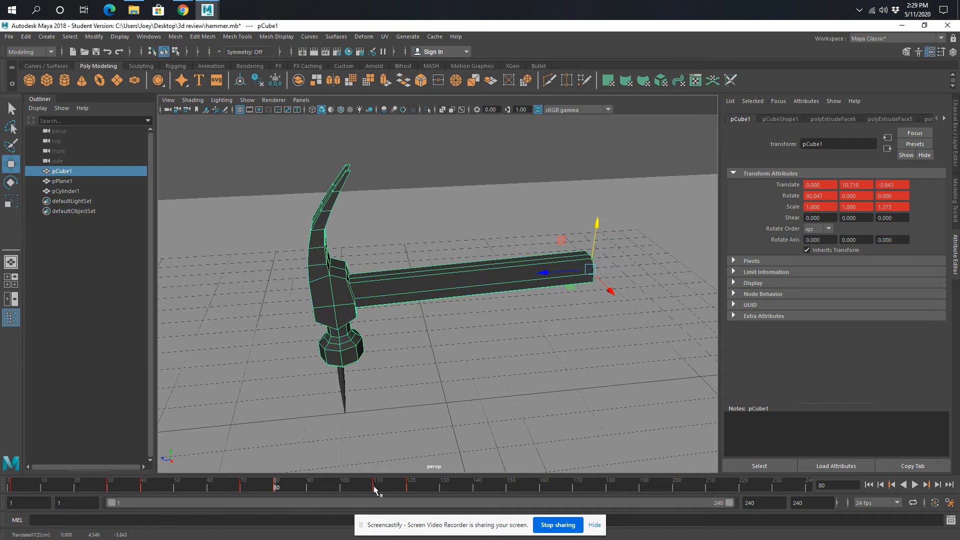
pyautogui.click(376, 486)
pyautogui.moveTo(594, 246); pyautogui.dragTo(597, 224)
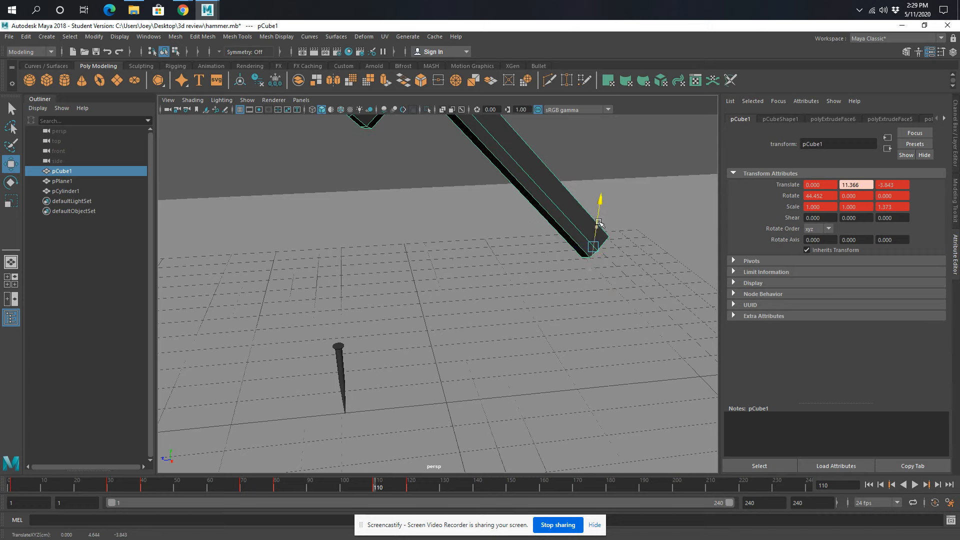
pyautogui.press('s')
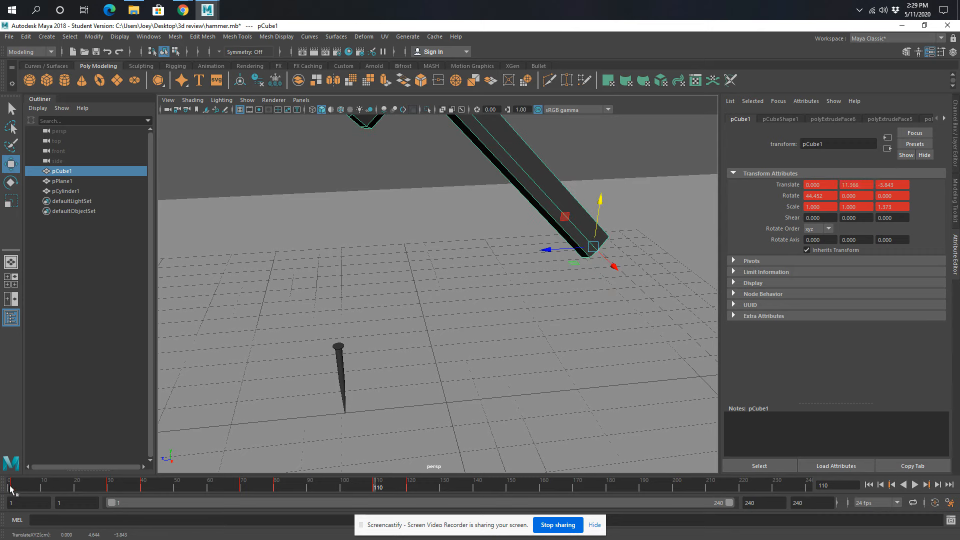
# Step: Play back the hammer animation with the added lifts and review its poses at frames 1, 30 and 40
pyautogui.click(10, 486)
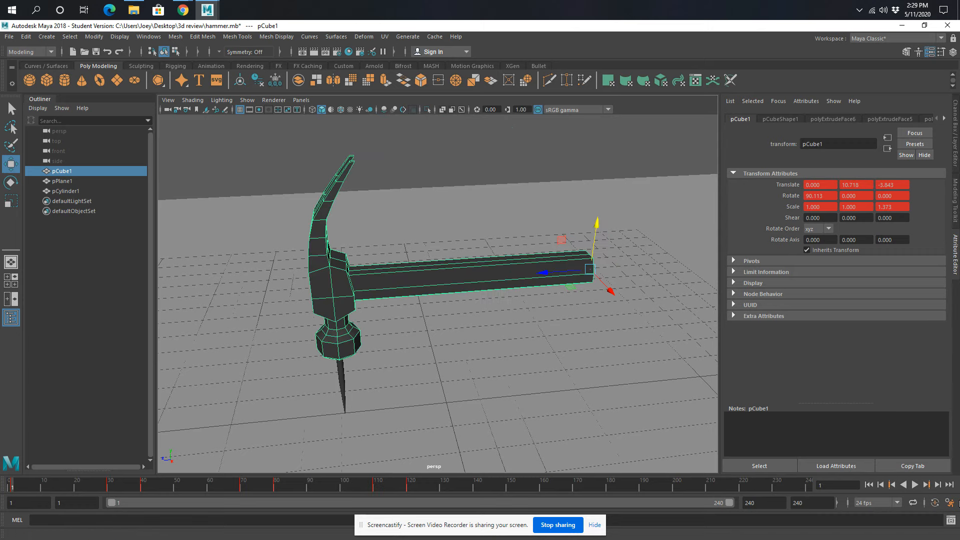
pyautogui.click(915, 485)
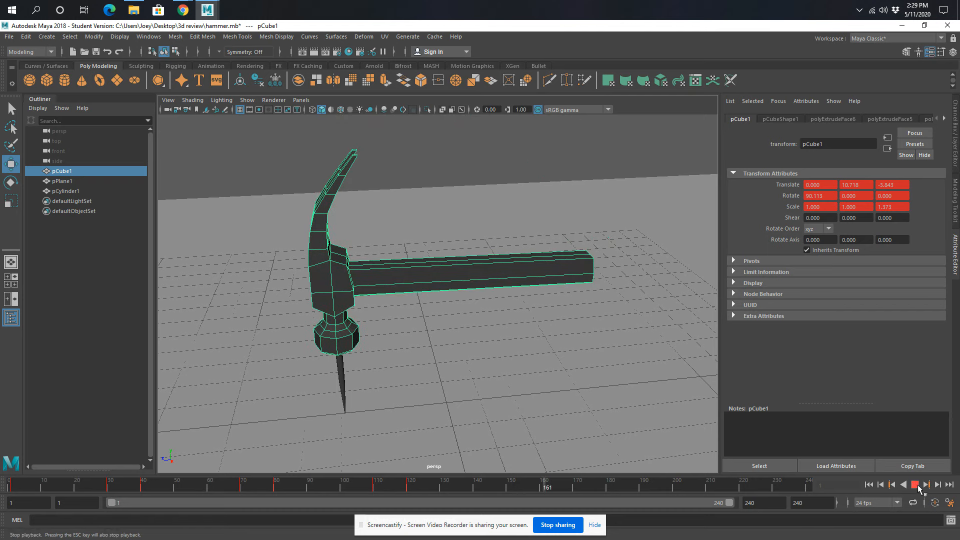
pyautogui.click(915, 484)
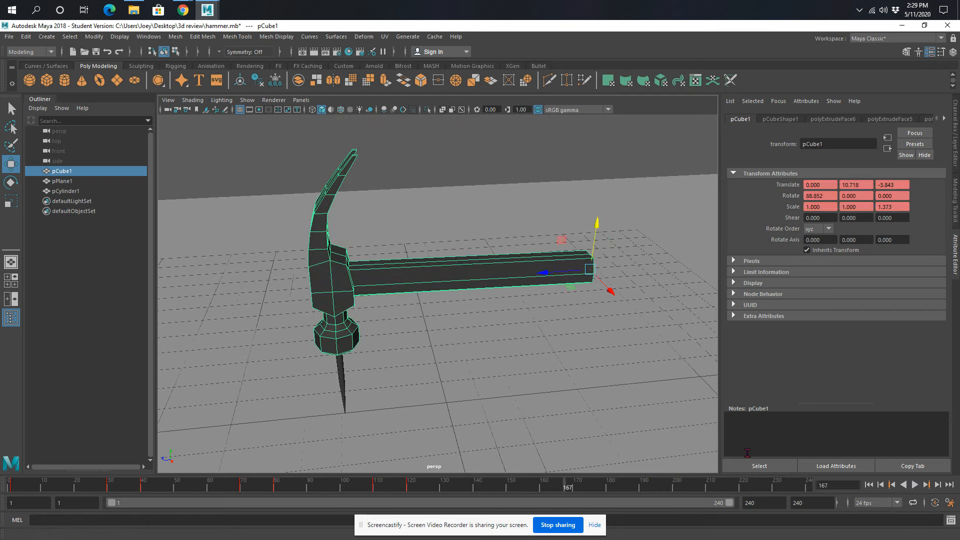
pyautogui.click(12, 486)
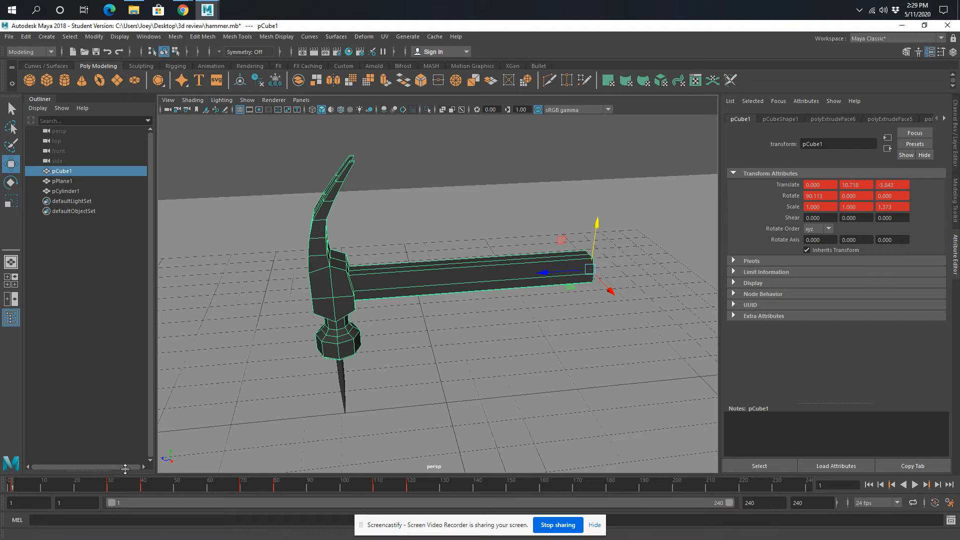
pyautogui.click(110, 486)
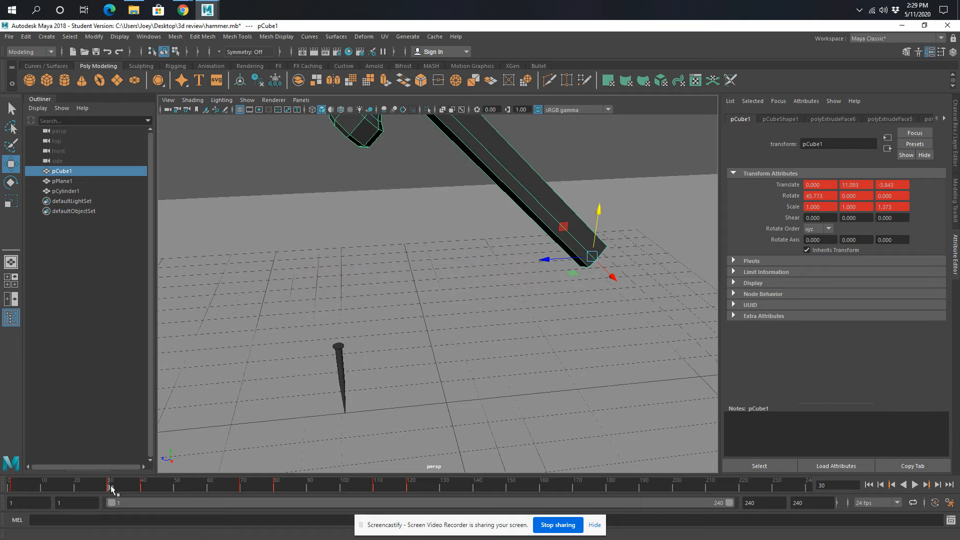
pyautogui.click(142, 489)
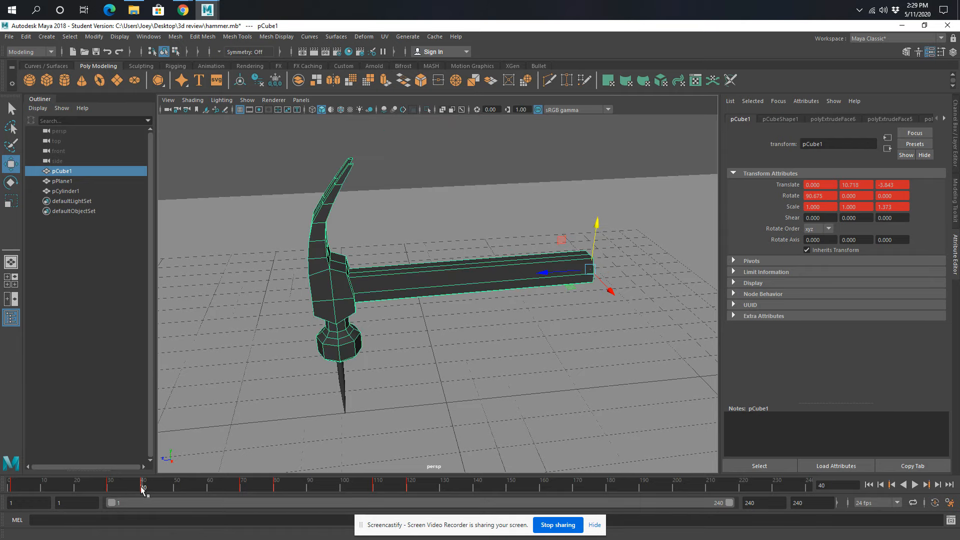
# Step: Switch to the four-view layout, select the nail in the front view and set a keyframe for it at frame 1
pyautogui.click(11, 282)
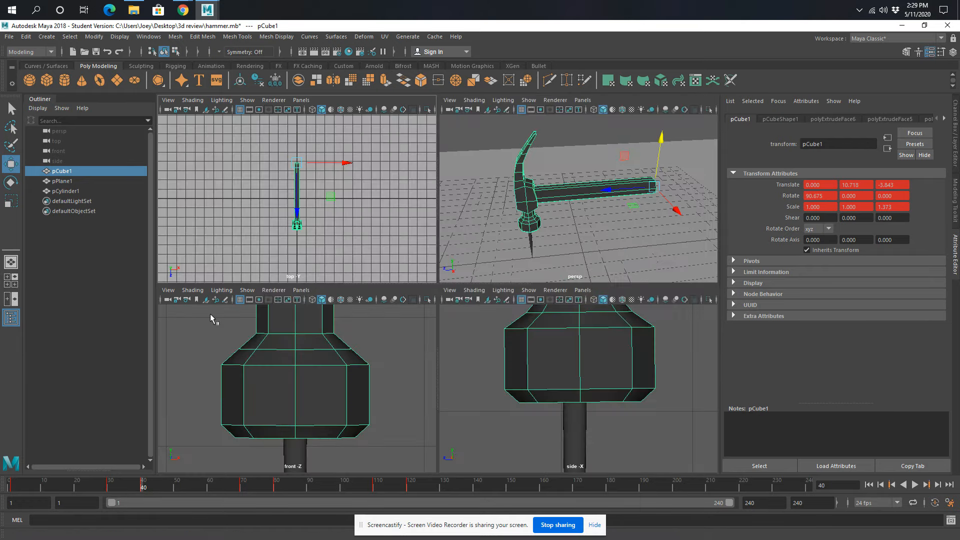
pyautogui.scroll(-10, 319, 405)
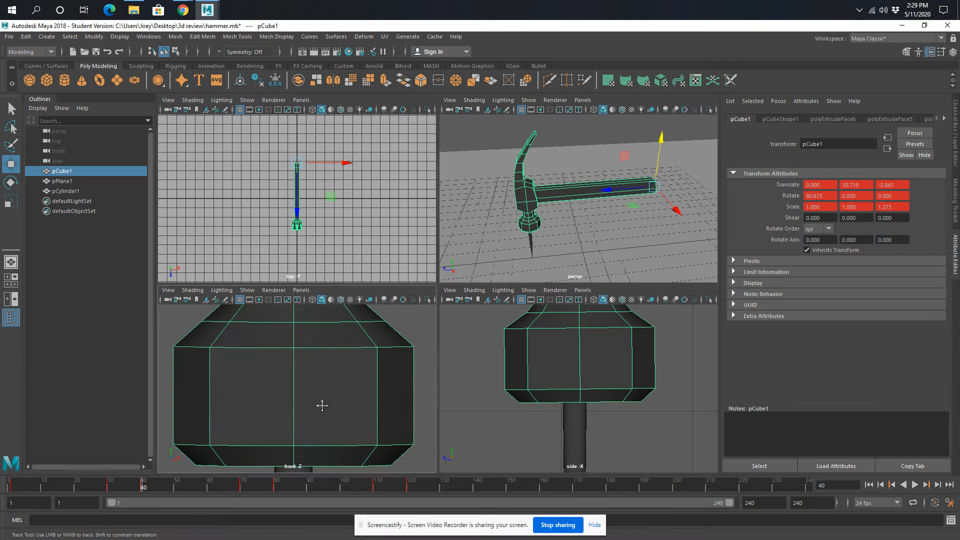
pyautogui.click(297, 403)
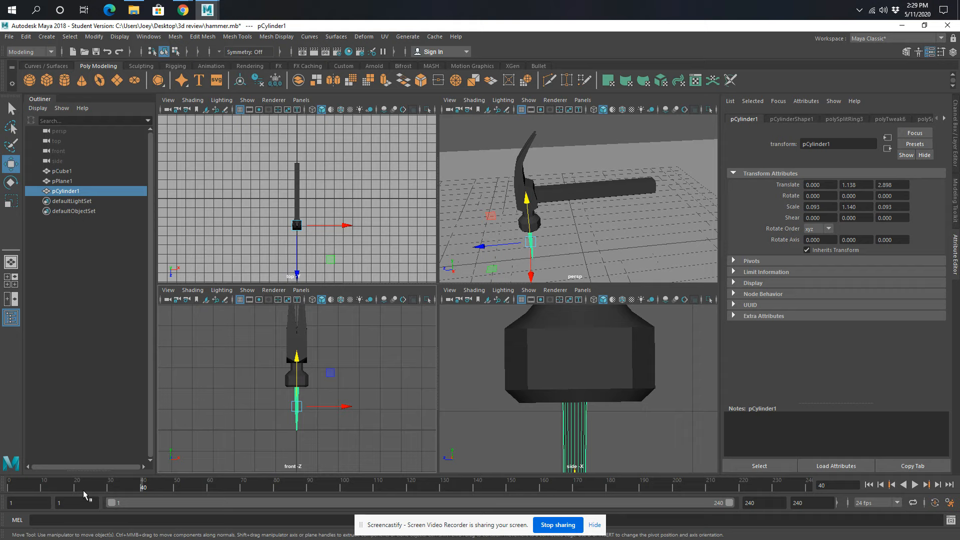
pyautogui.click(9, 487)
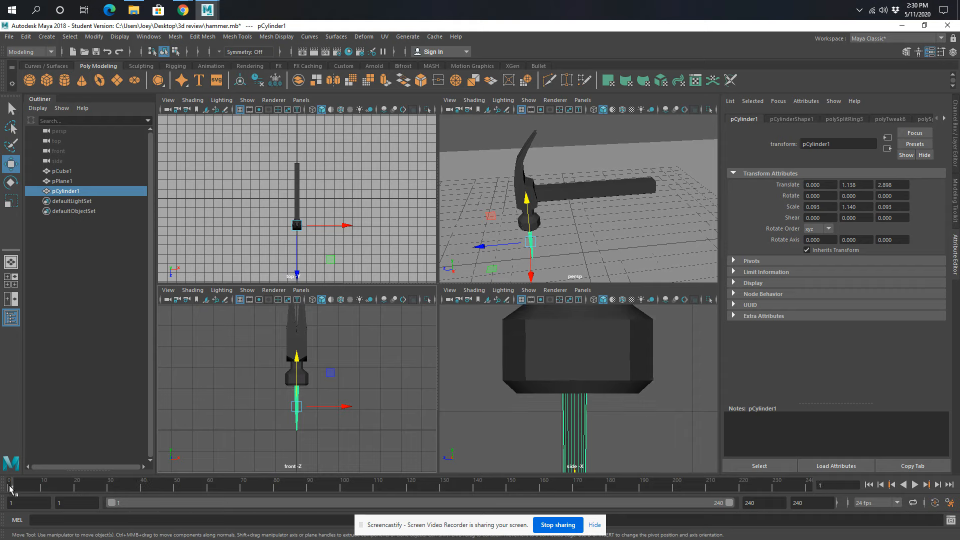
pyautogui.press('s')
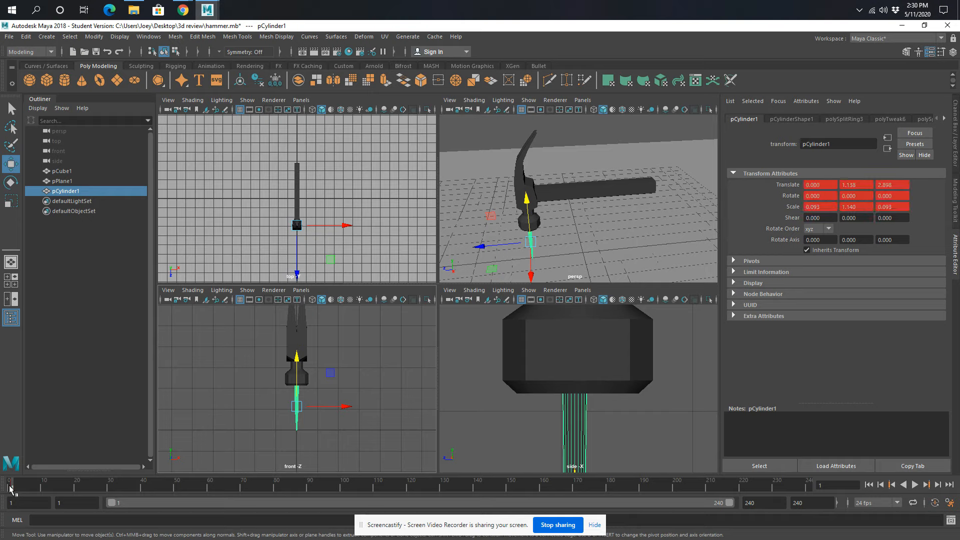
# Step: Lower the nail to about 0.8 on Y at frame 40 and set a keyframe
pyautogui.click(143, 487)
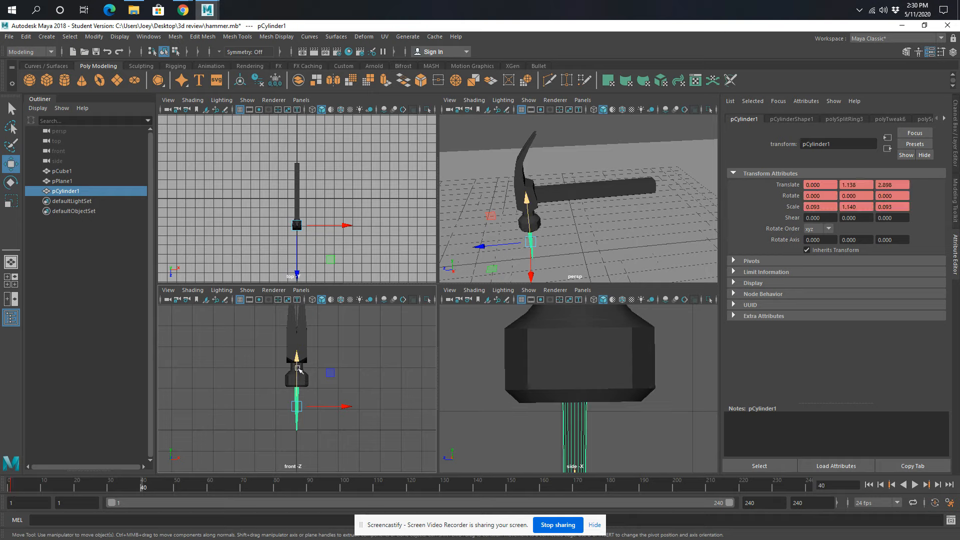
pyautogui.moveTo(298, 368); pyautogui.dragTo(297, 371)
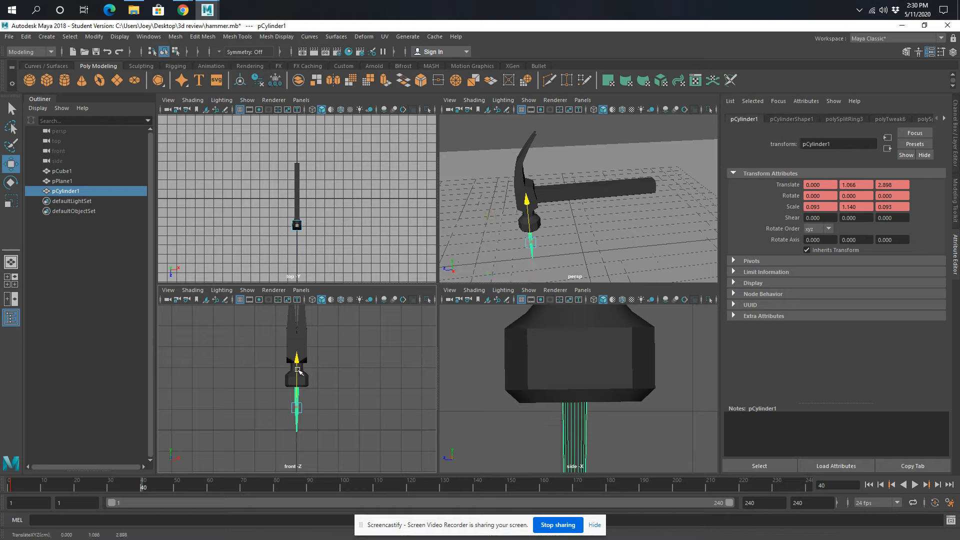
pyautogui.scroll(4, 291, 402)
pyautogui.scroll(3, 290, 401)
pyautogui.moveTo(297, 426); pyautogui.dragTo(300, 449)
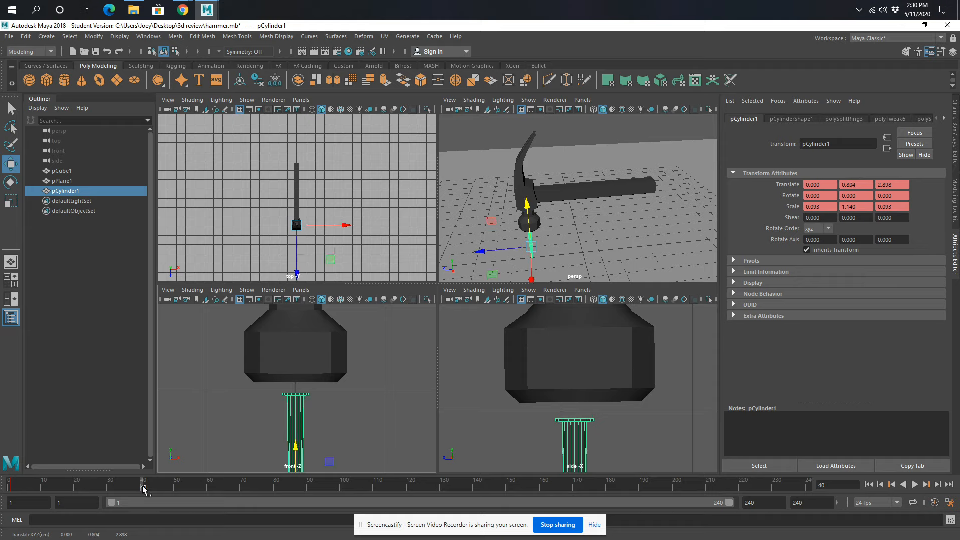
pyautogui.press('s')
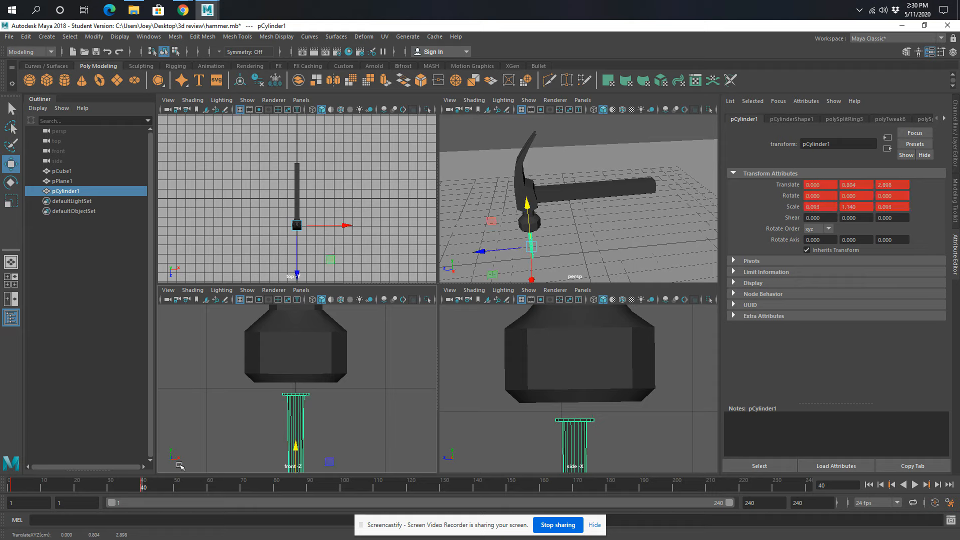
# Step: Play back the nail and hammer motion from frame 1, stop playback and return to frame 40
pyautogui.click(7, 487)
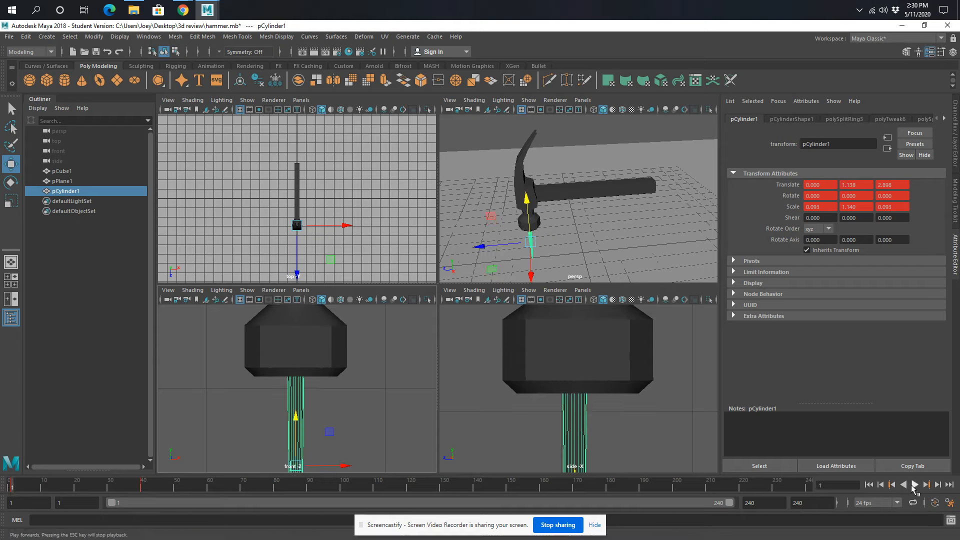
pyautogui.click(914, 485)
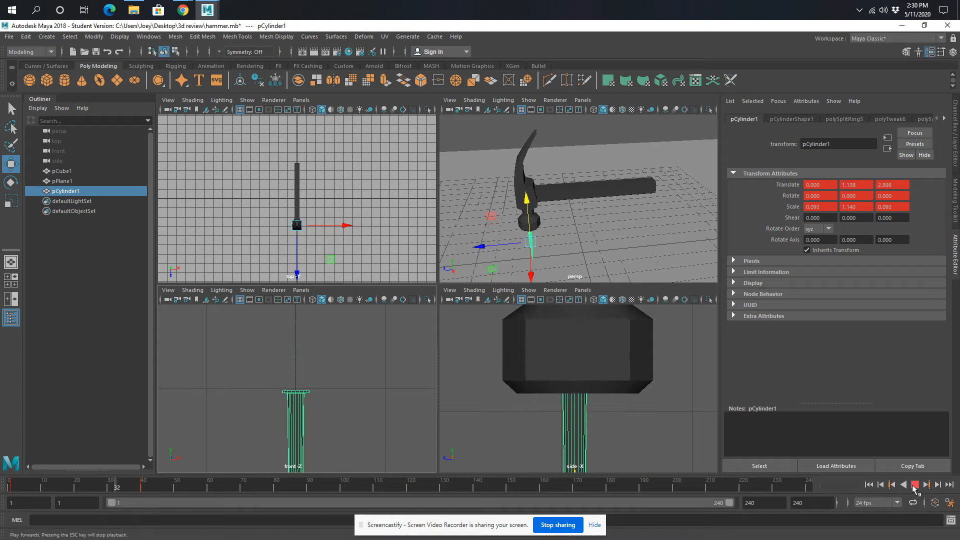
pyautogui.click(914, 485)
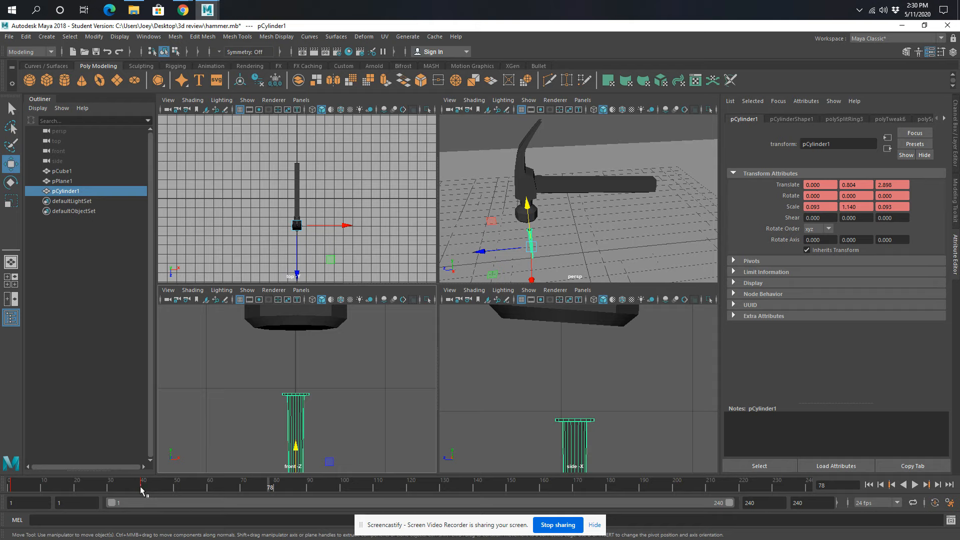
pyautogui.click(145, 486)
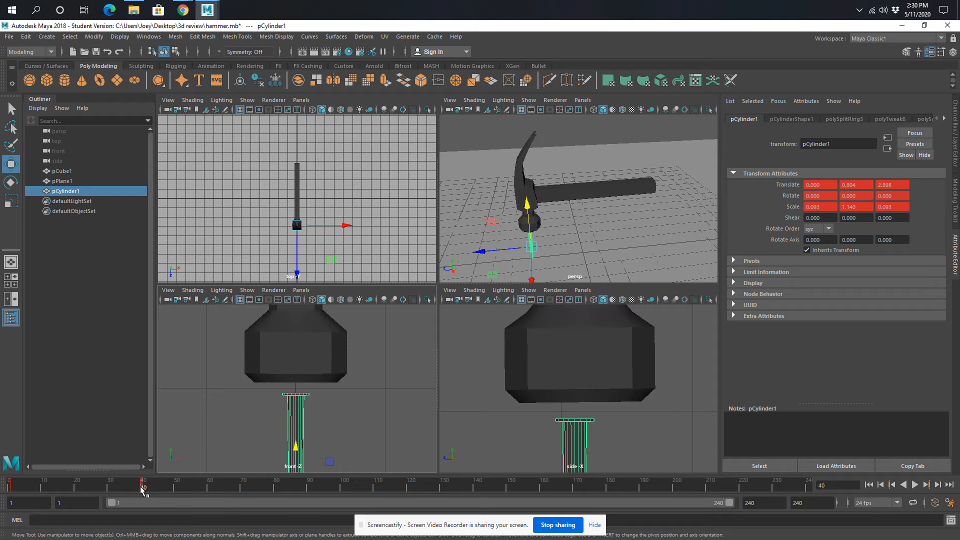
# Step: Delete the nail's keyframe at frame 40 and key its original height at frame 39
pyautogui.rightClick(145, 487)
pyautogui.moveTo(168, 475)
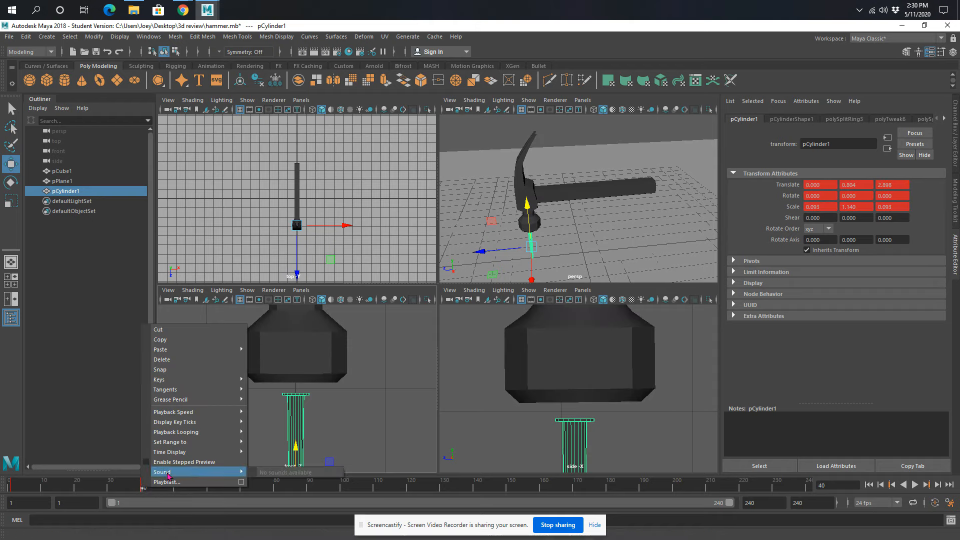
pyautogui.click(163, 360)
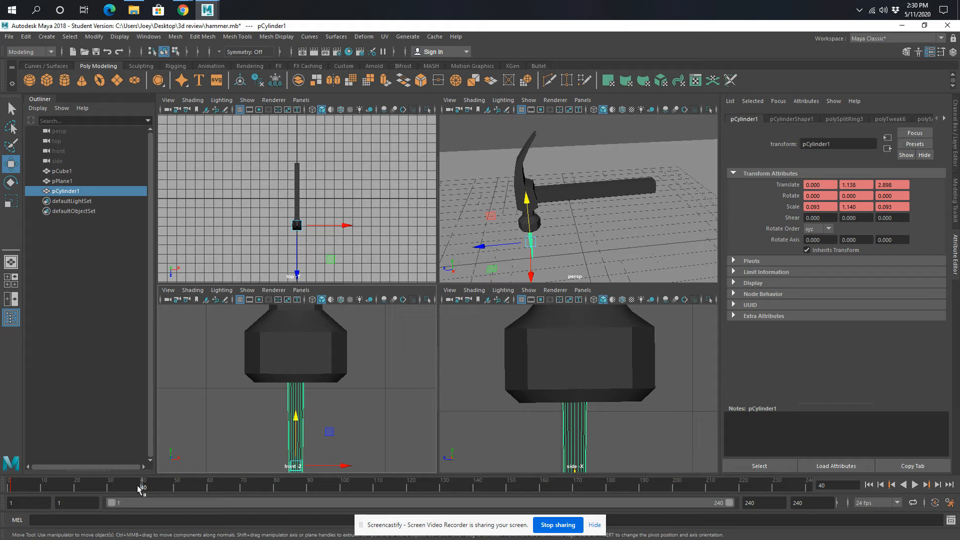
pyautogui.click(137, 485)
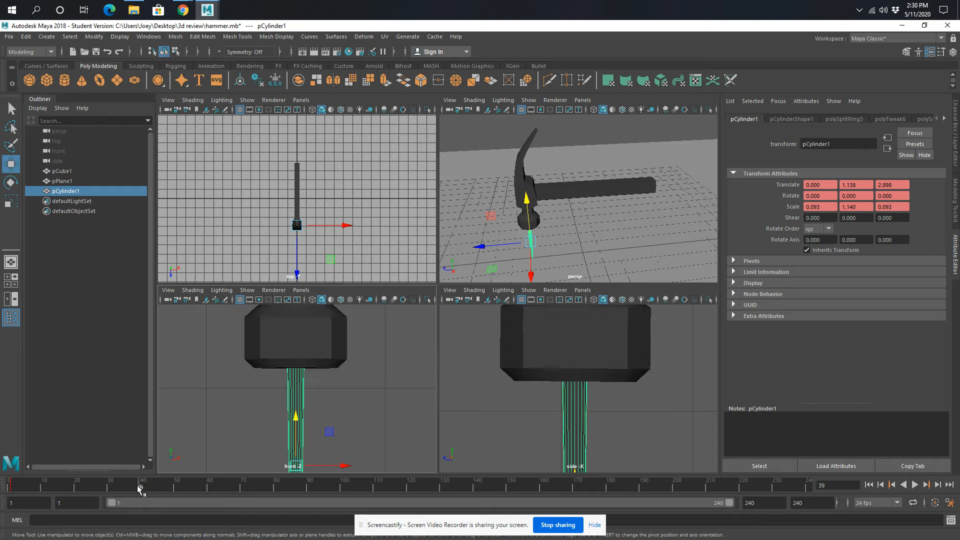
pyautogui.press('s')
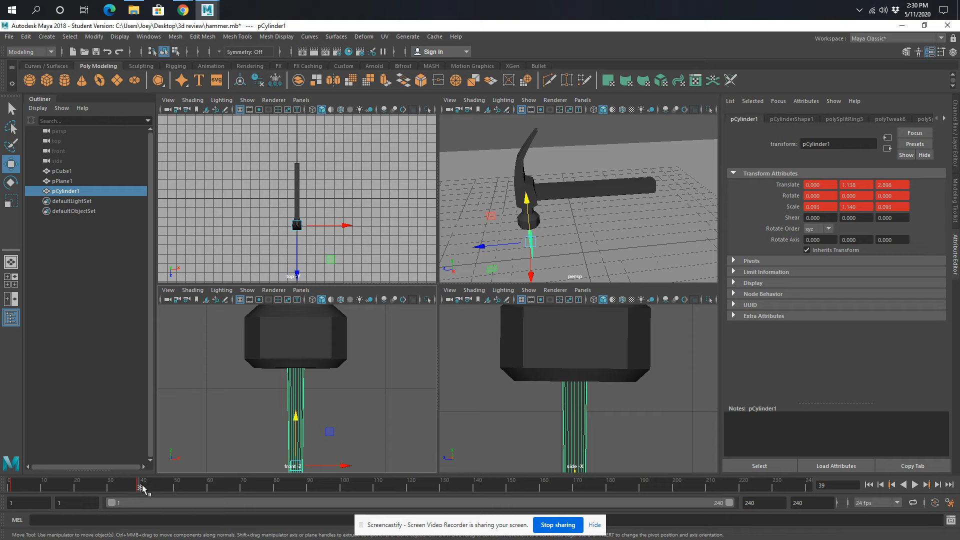
# Step: Lower the nail to about 0.77 on Y at frame 40 and set a keyframe
pyautogui.click(144, 488)
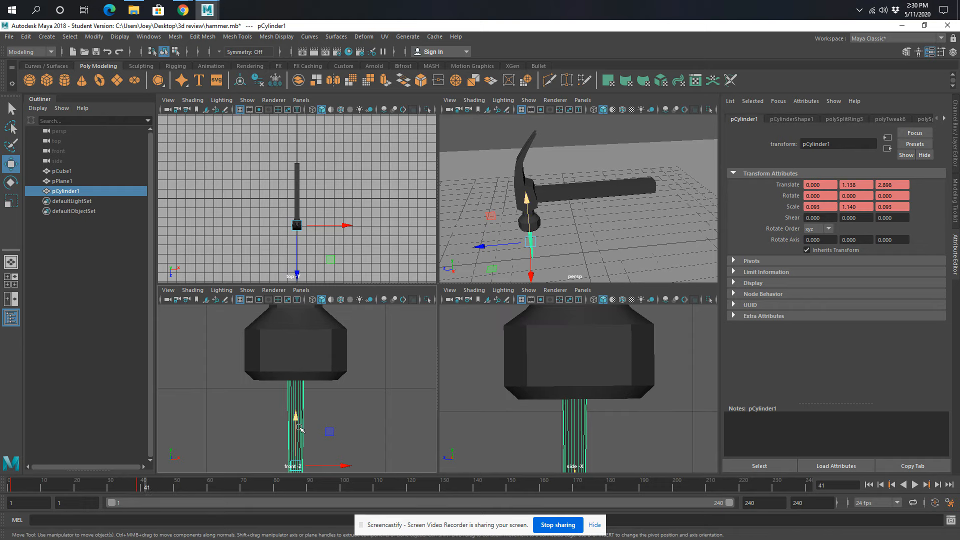
pyautogui.click(141, 491)
pyautogui.moveTo(296, 419); pyautogui.dragTo(298, 453)
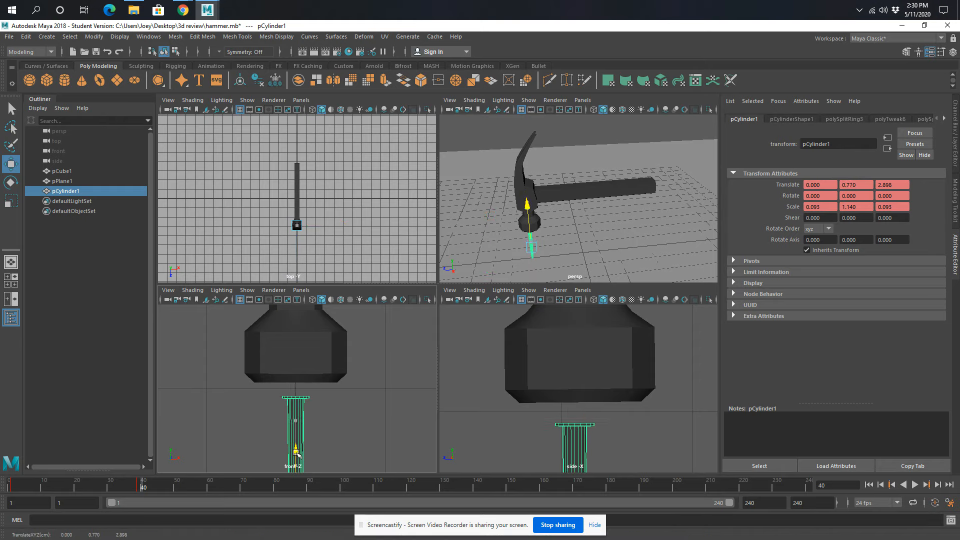
pyautogui.press('s')
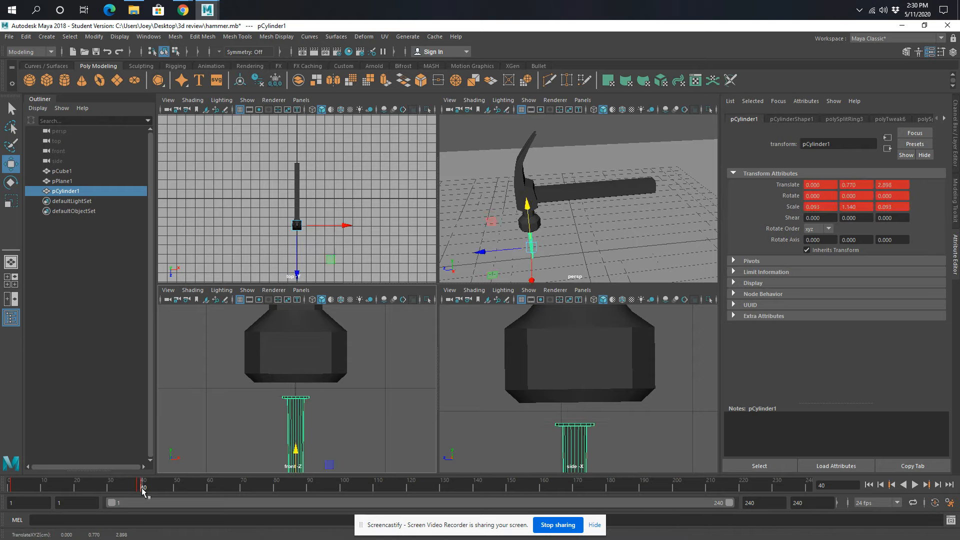
# Step: Check the hammer's poses at frames 70 and 80, reselect the nail and key its height at frame 79
pyautogui.click(558, 195)
pyautogui.click(242, 485)
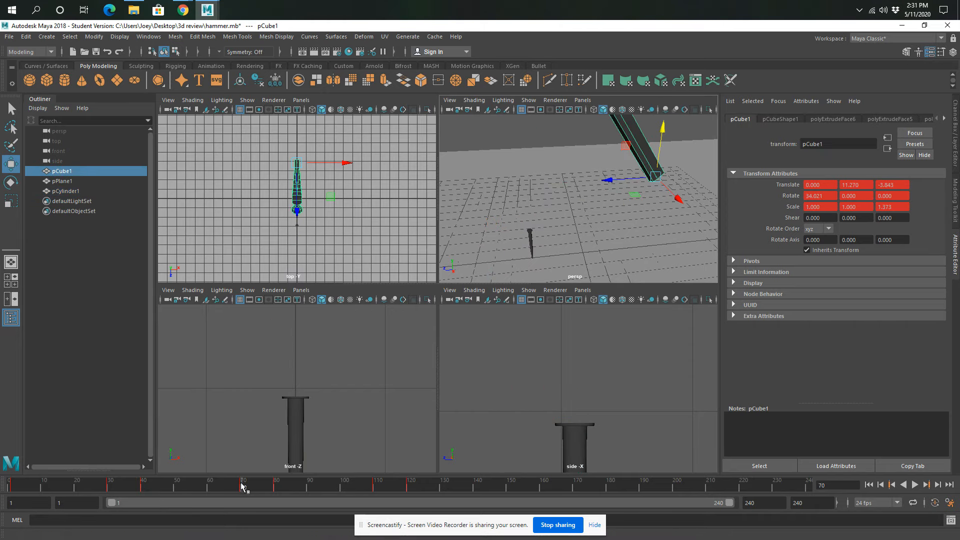
pyautogui.click(275, 484)
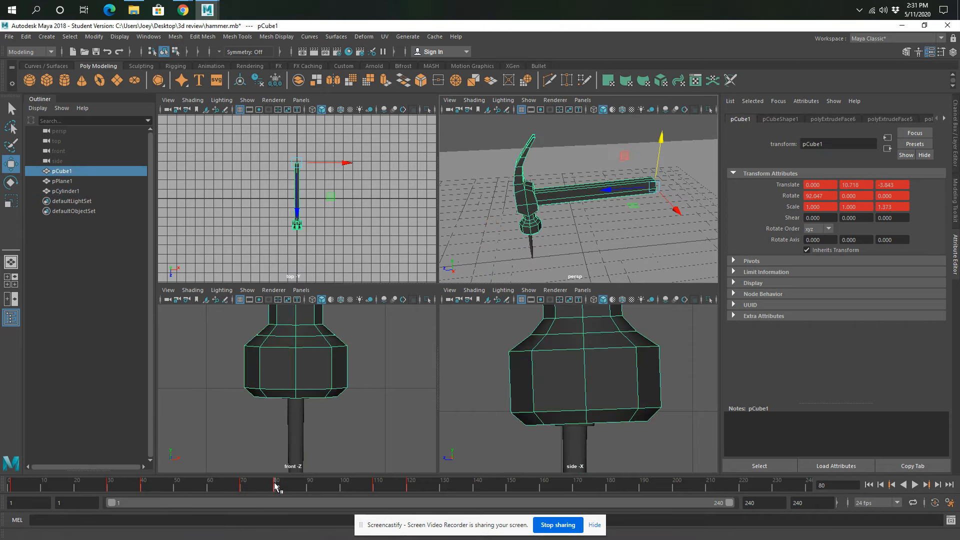
pyautogui.click(296, 424)
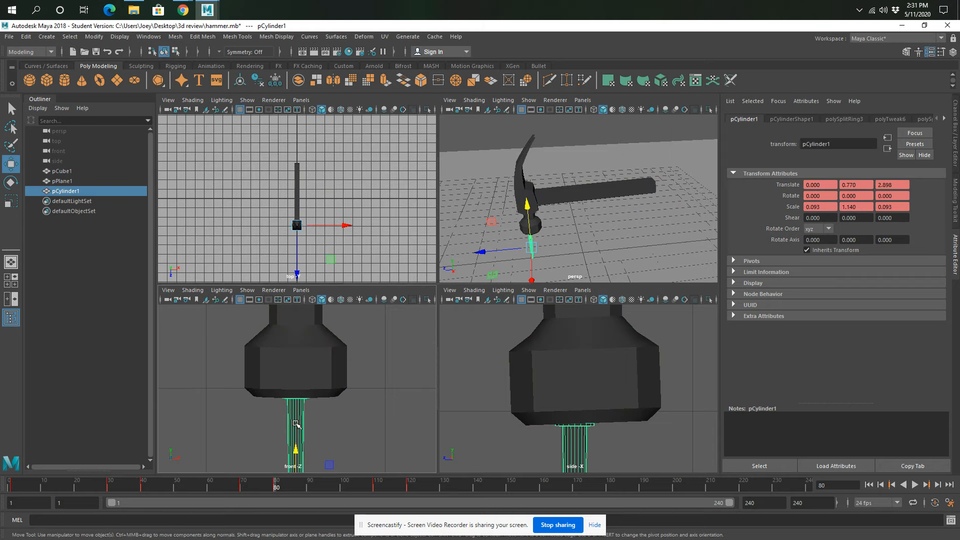
pyautogui.click(272, 488)
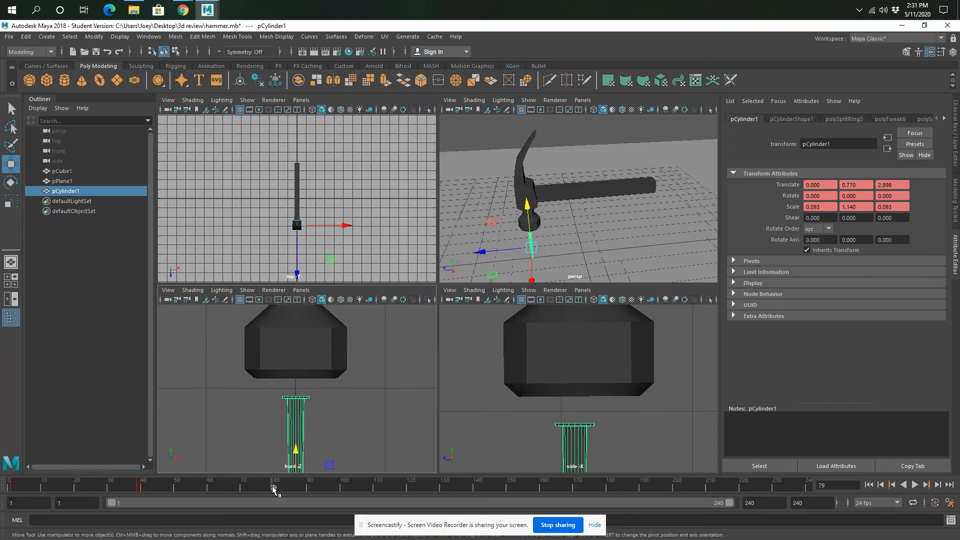
pyautogui.press('s')
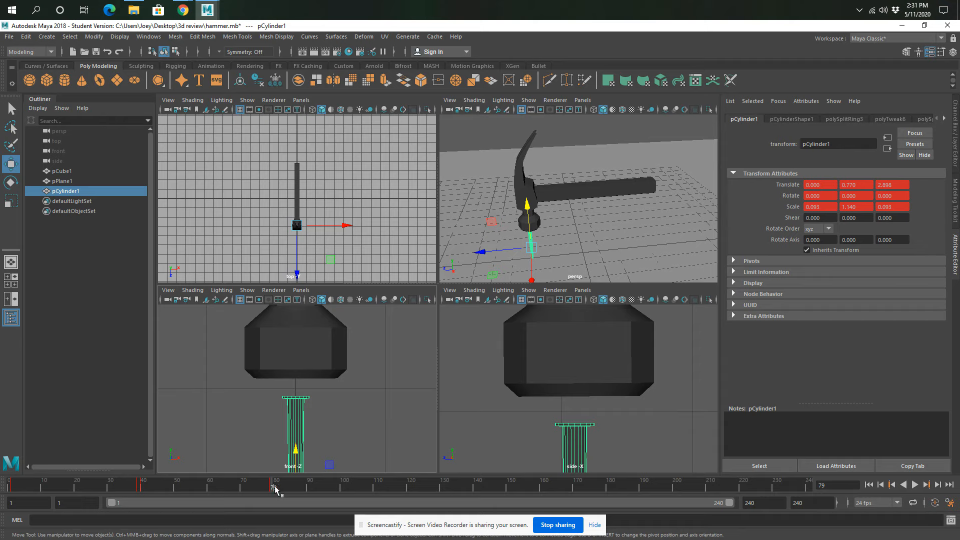
# Step: Try lowering the nail to about 0.525 on Y at frame 80 and play back the motion from frame 1
pyautogui.click(275, 489)
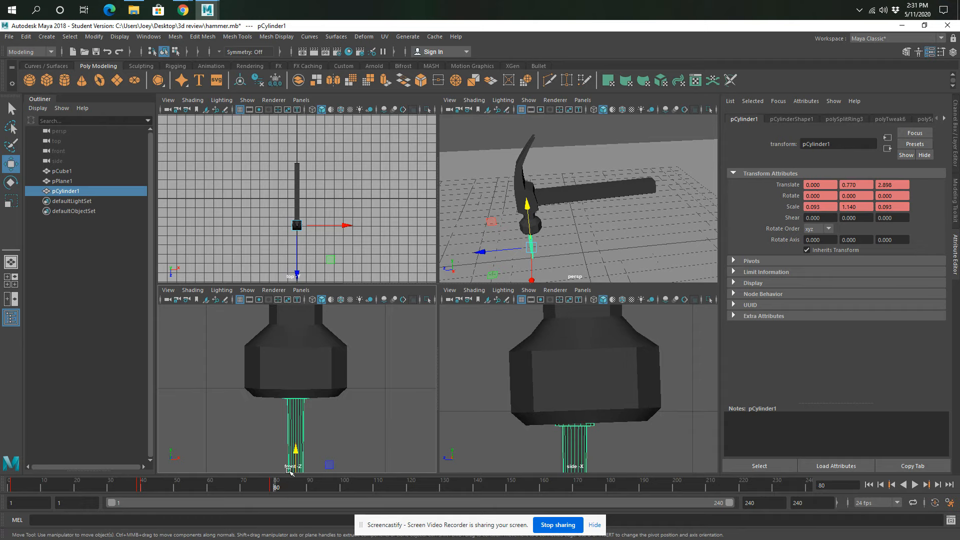
pyautogui.moveTo(296, 458); pyautogui.dragTo(297, 481)
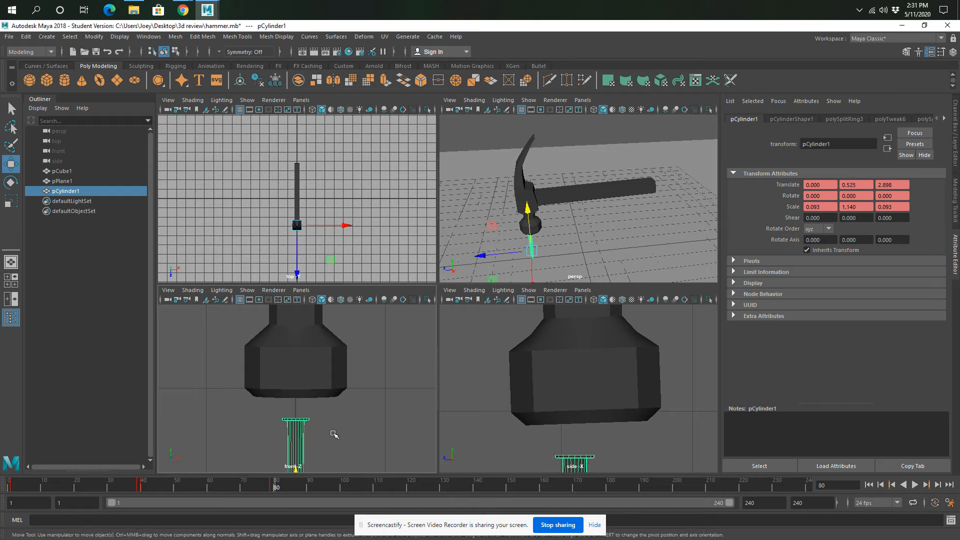
pyautogui.click(892, 484)
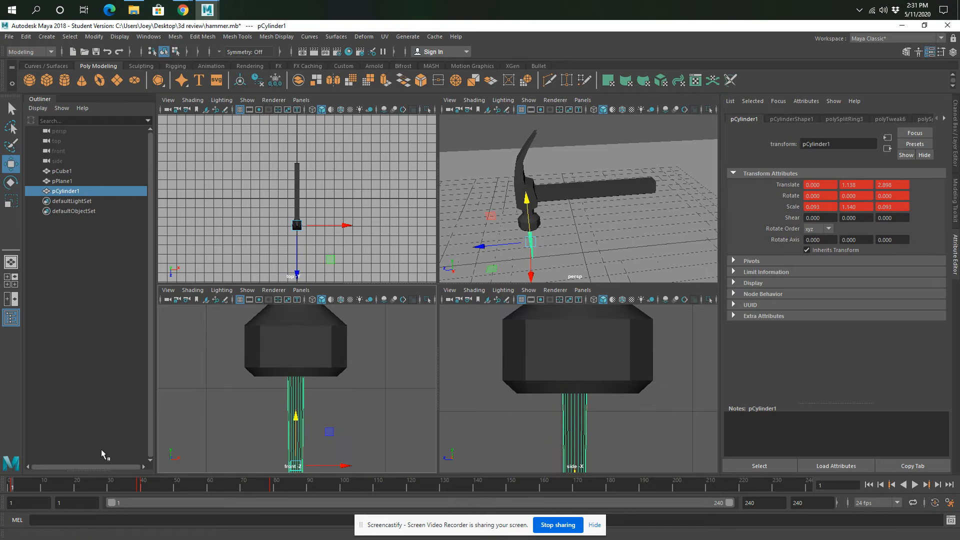
pyautogui.click(914, 484)
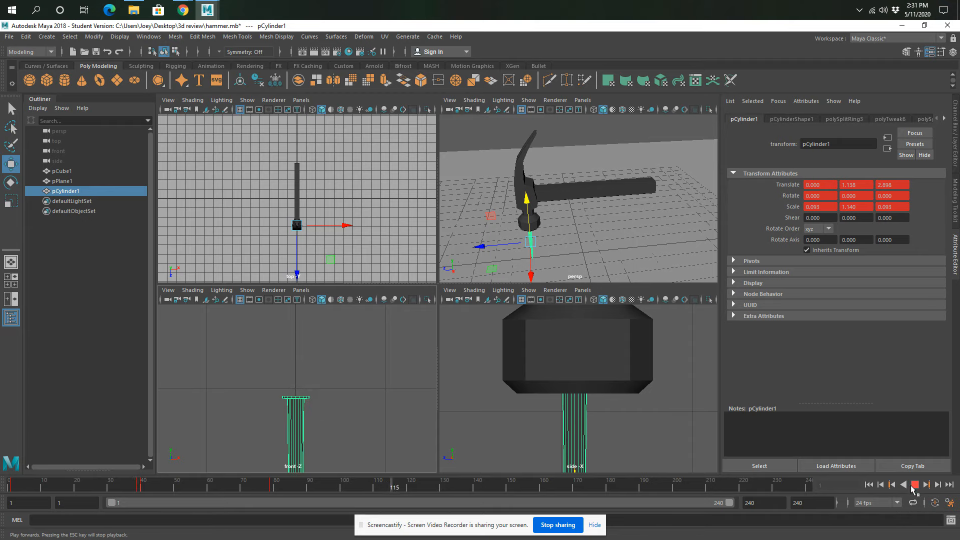
pyautogui.click(914, 484)
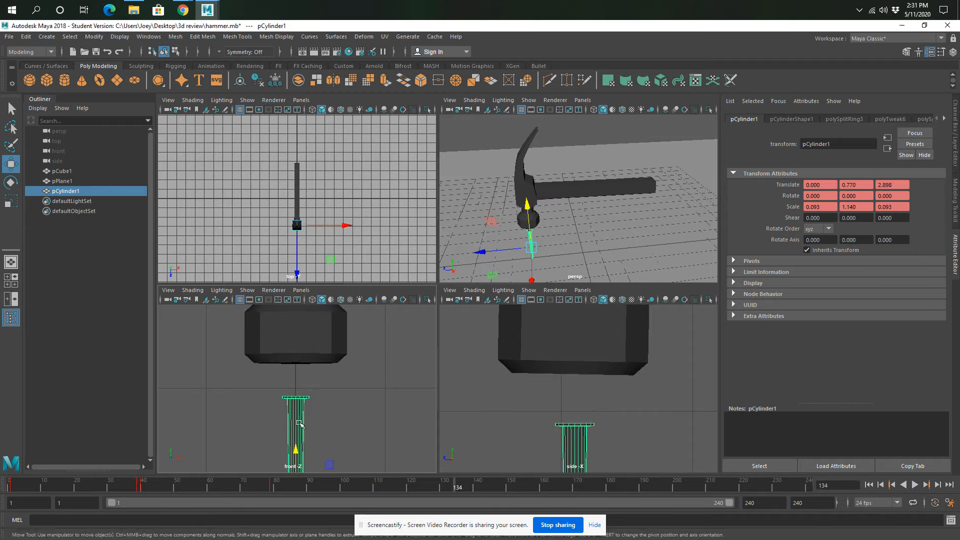
# Step: Delete the nail's keyframe at frame 79
pyautogui.click(270, 484)
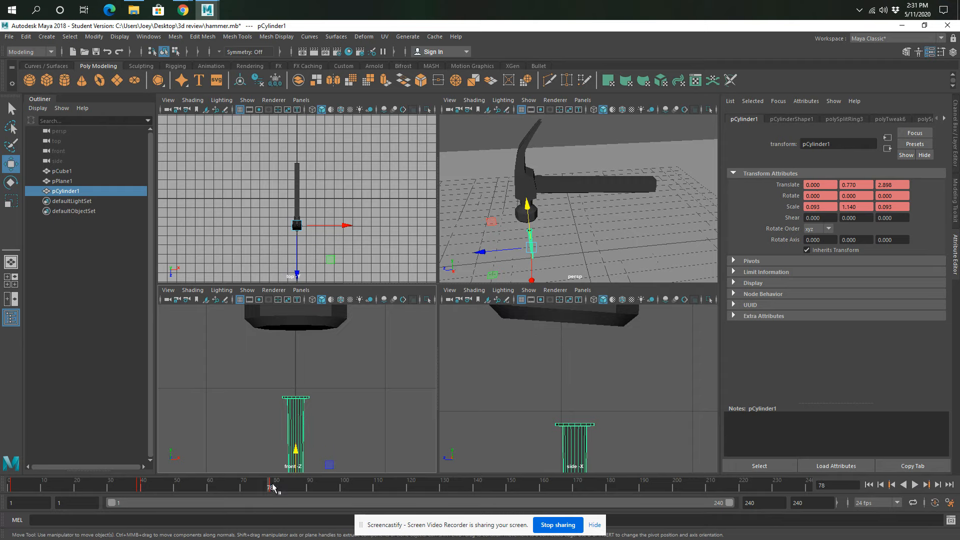
pyautogui.click(272, 485)
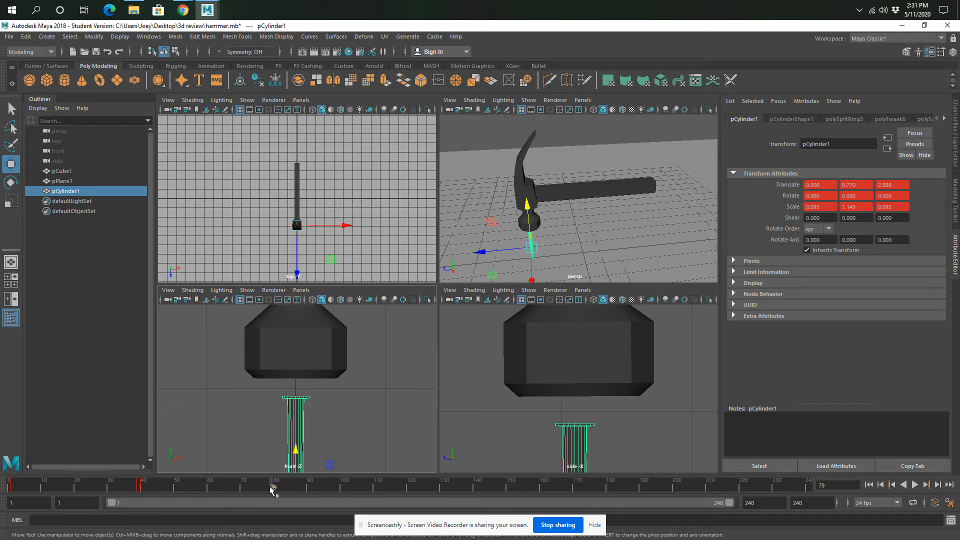
pyautogui.rightClick(270, 489)
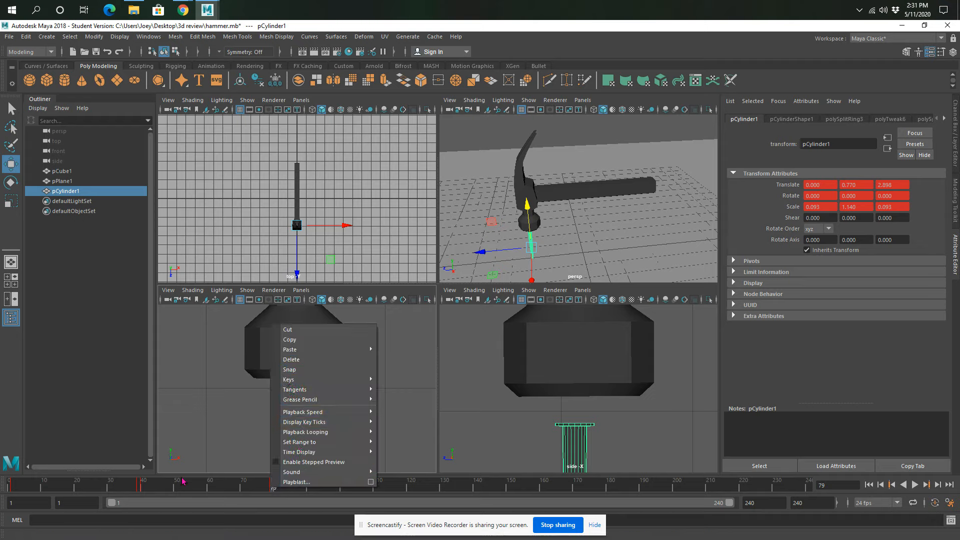
pyautogui.click(292, 360)
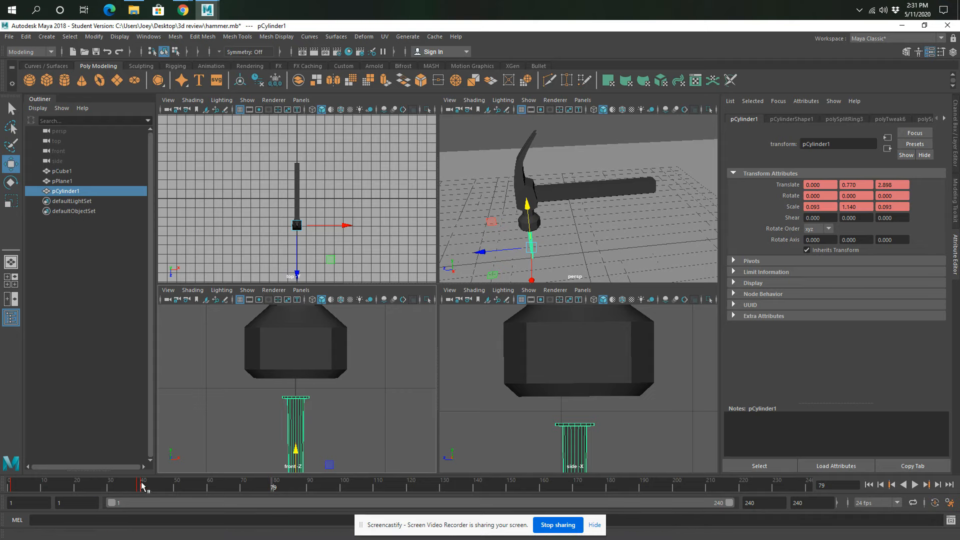
# Step: Key the nail's height at frame 79, lower it to about 0.54 on Y at frame 81 and set a keyframe
pyautogui.click(142, 485)
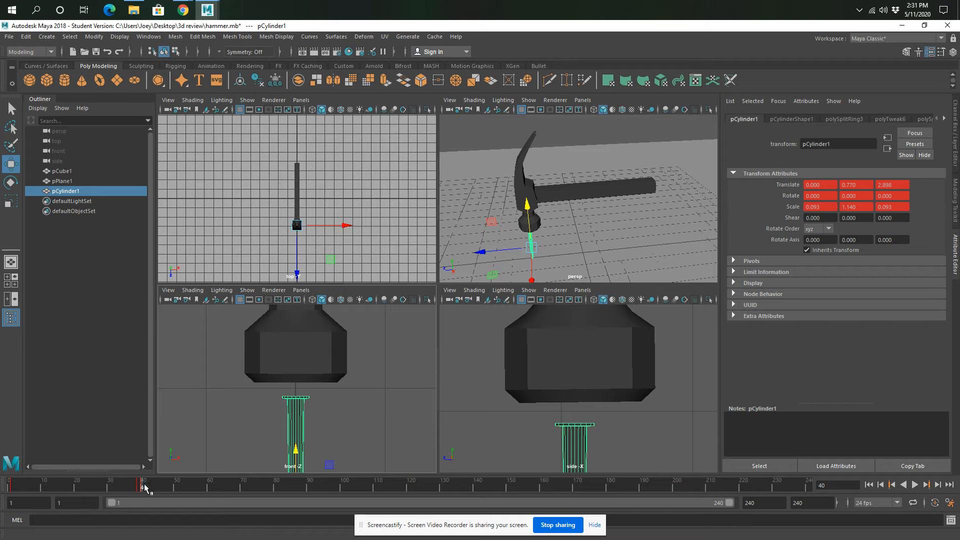
pyautogui.click(273, 487)
pyautogui.moveTo(273, 489); pyautogui.dragTo(279, 489)
pyautogui.moveTo(295, 450); pyautogui.dragTo(297, 471)
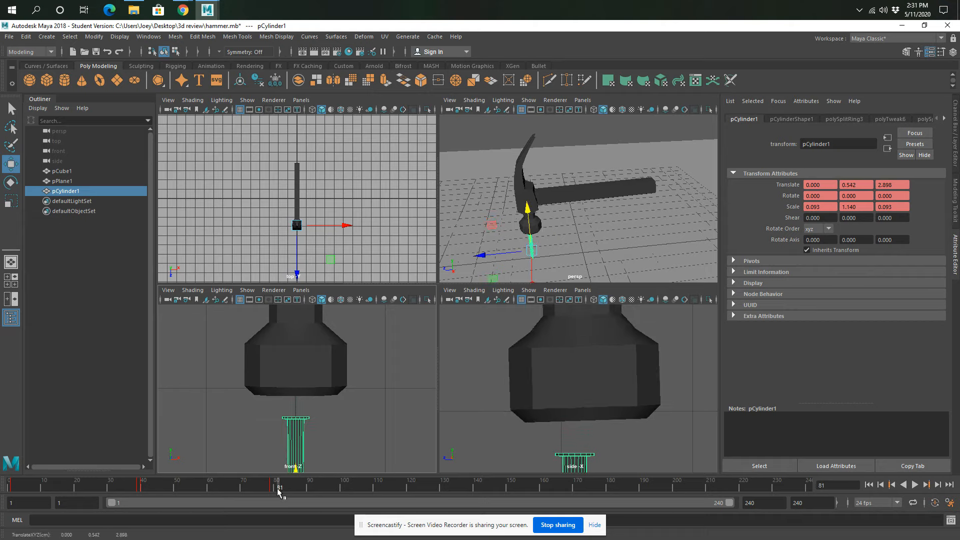
pyautogui.press('s')
# Step: Play back the hammer and nail motion from frame 1 in the four views, stopping after the second hit
pyautogui.click(915, 484)
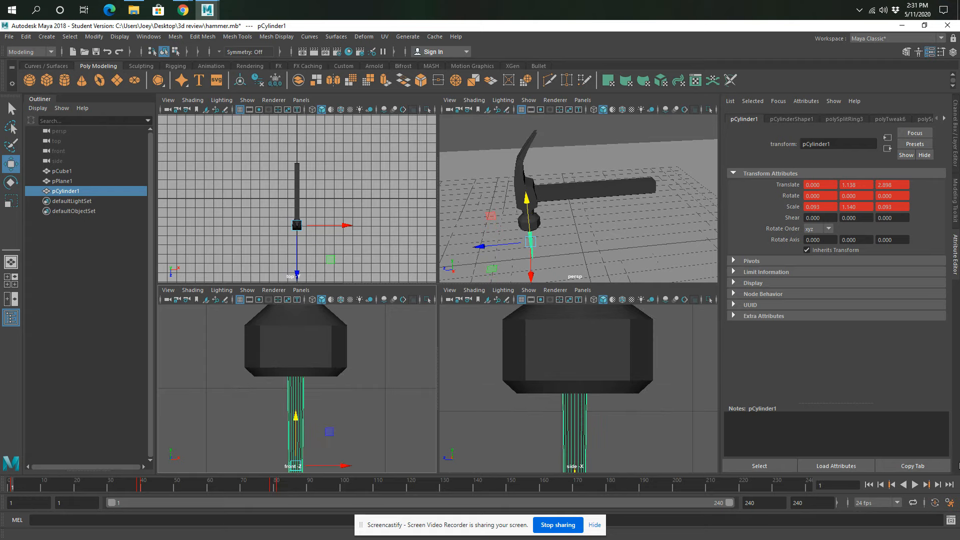
pyautogui.click(915, 485)
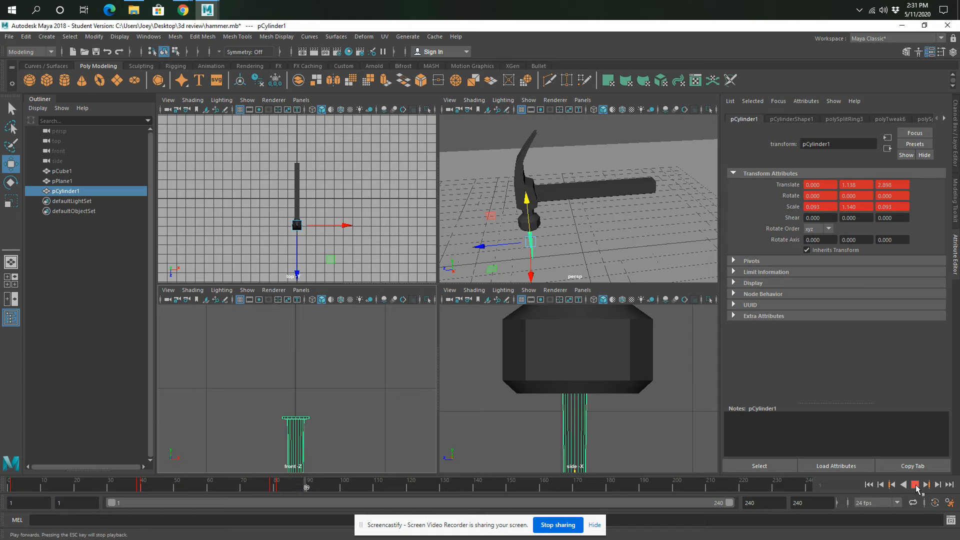
pyautogui.click(915, 484)
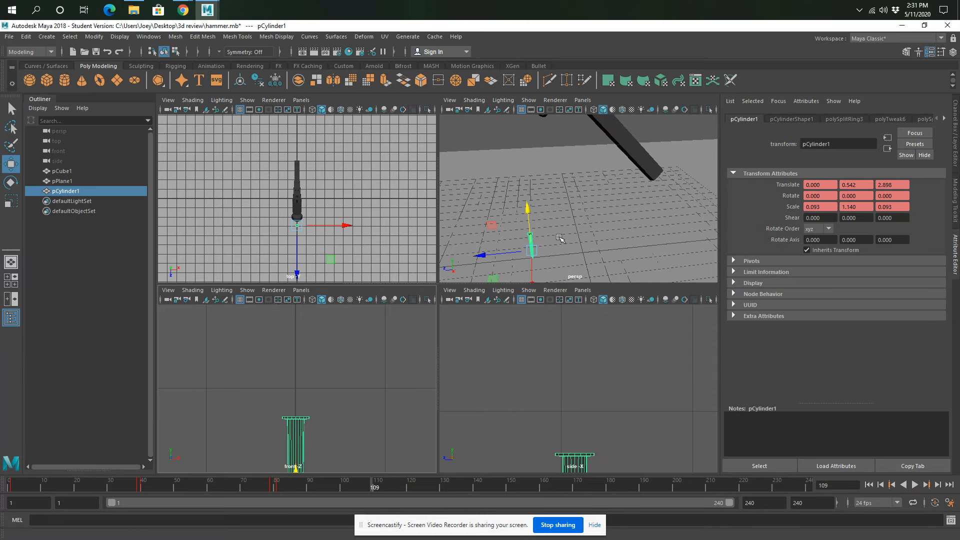
# Step: Maximize the perspective view at frame 1, clear the selection and hide the grid
pyautogui.press('space')
pyautogui.scroll(-3, 430, 354)
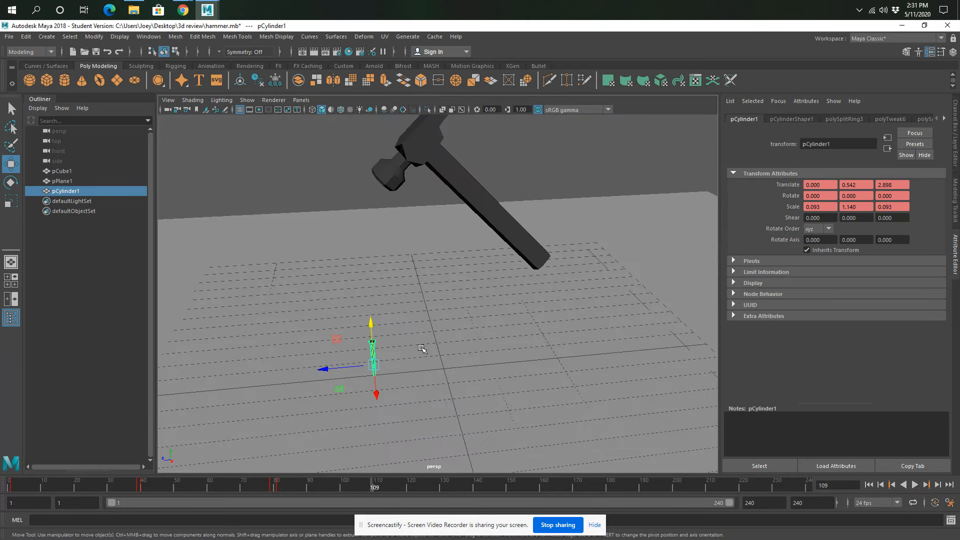
pyautogui.click(12, 485)
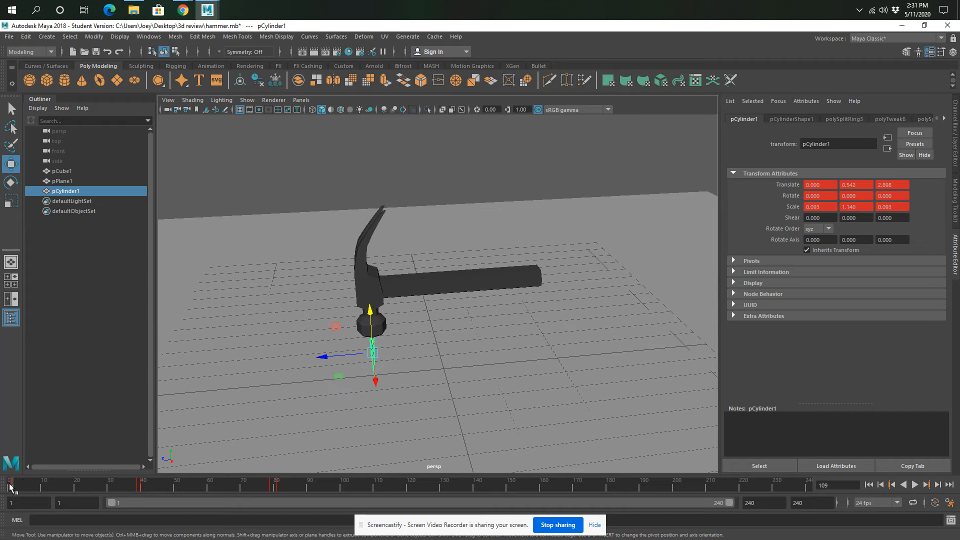
pyautogui.click(270, 334)
pyautogui.click(310, 182)
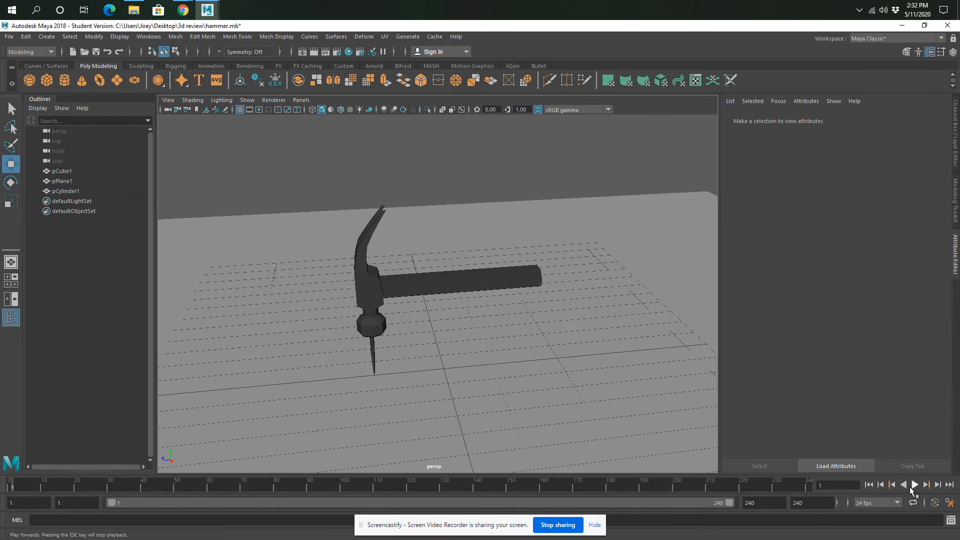
pyautogui.click(239, 109)
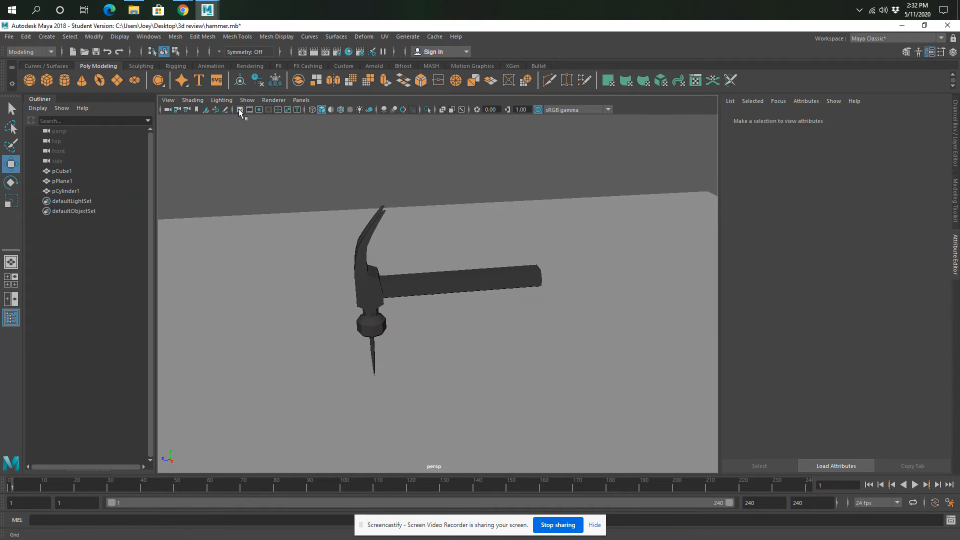
# Step: Play back the hammering in the maximized perspective view and stop after the third swing
pyautogui.click(914, 485)
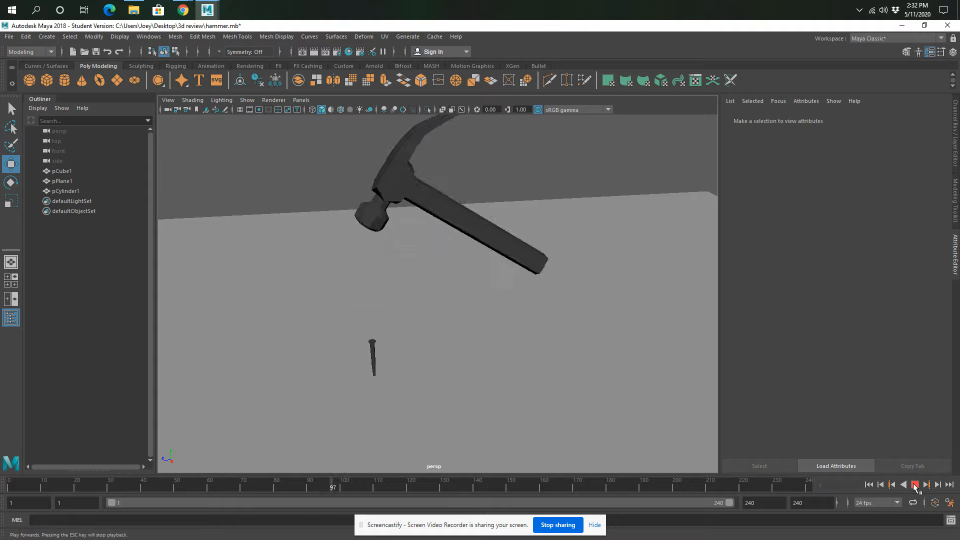
pyautogui.click(915, 484)
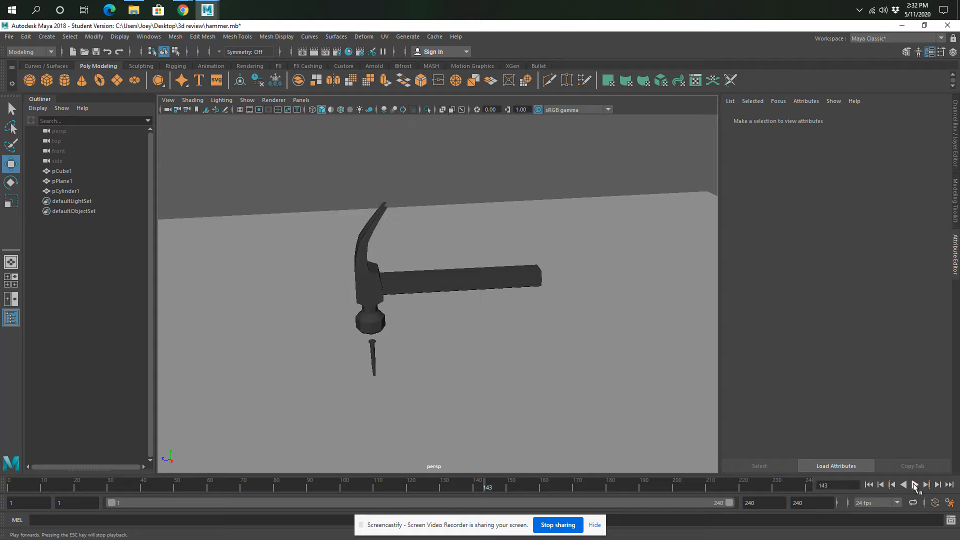